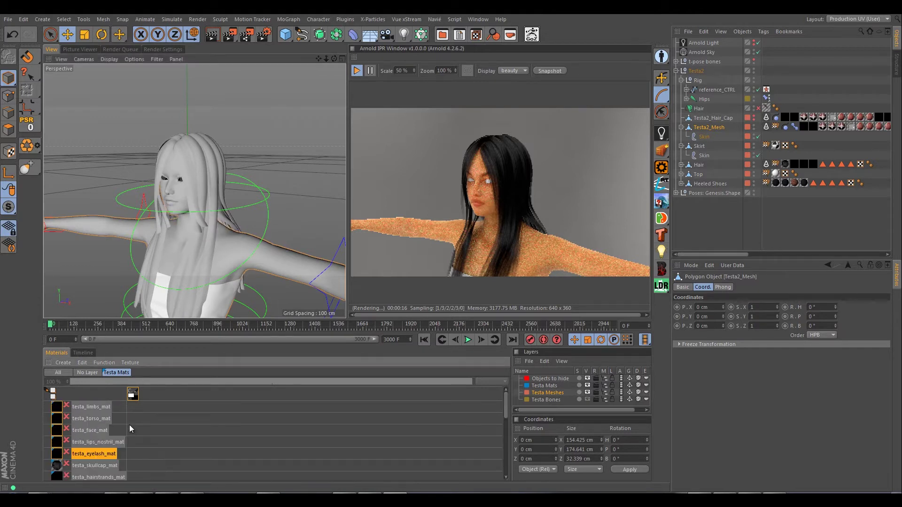
# Step: Inspect the Arnold shaders of testa_hairstrands_mat and testa_skullcap_mat, which reads testa_skullcap_opac.jpg
pyautogui.scroll(-10, 129, 425)
pyautogui.scroll(10, 181, 418)
pyautogui.scroll(-2, 108, 467)
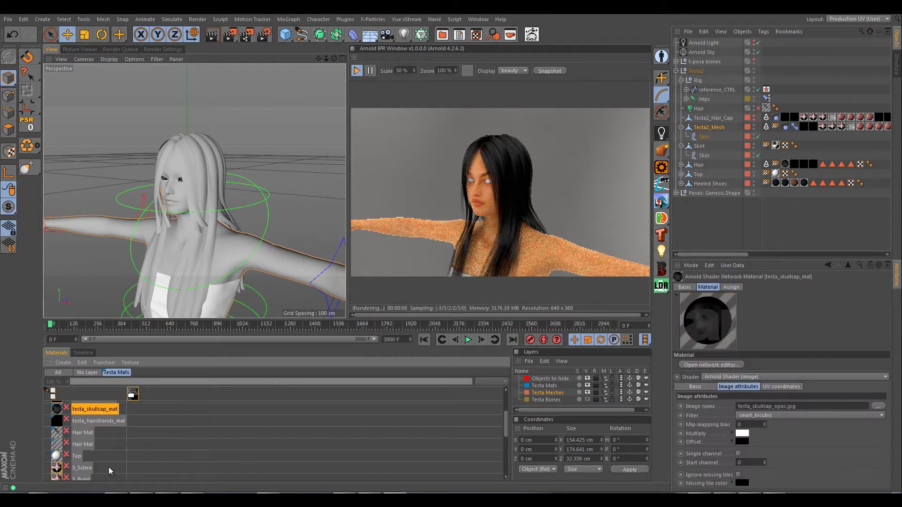
pyautogui.click(103, 421)
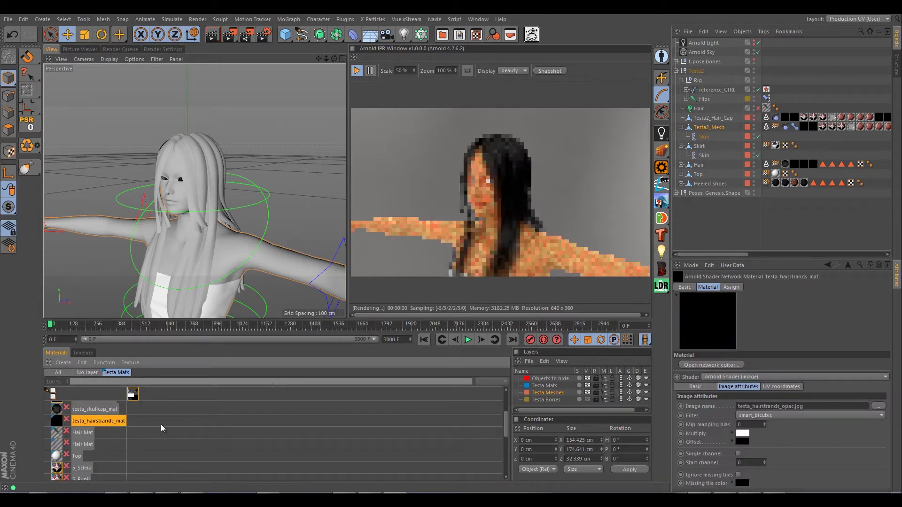
pyautogui.click(108, 410)
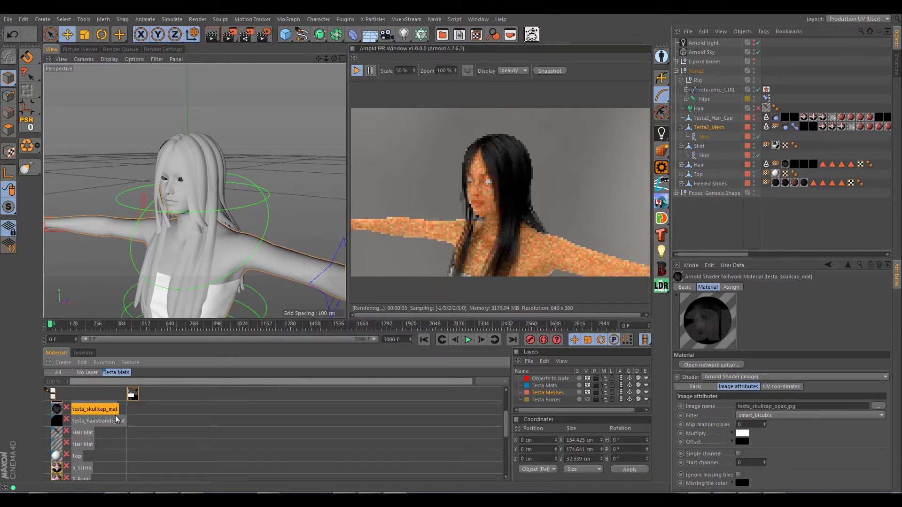
# Step: Rename the testa_hairstrands_mat material to testa_hair_mat
pyautogui.click(114, 416)
pyautogui.scroll(-1, 103, 413)
pyautogui.doubleClick(103, 411)
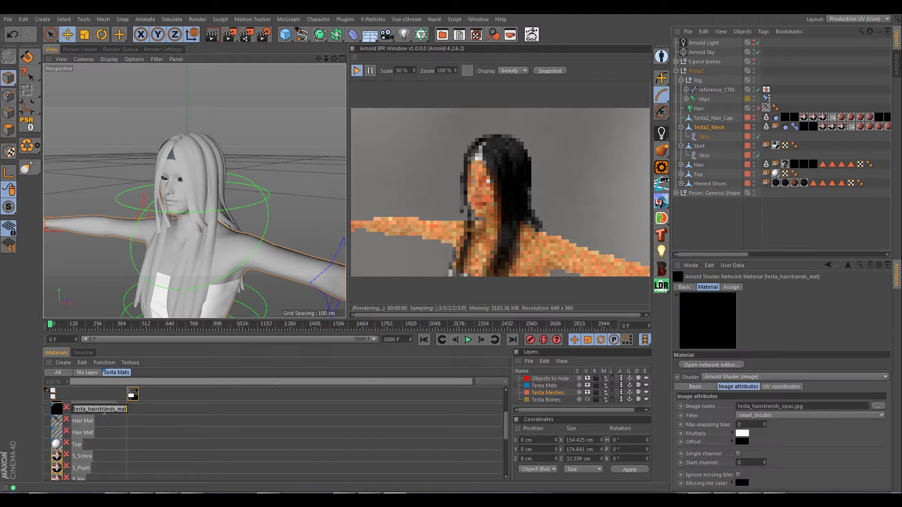
pyautogui.click(102, 411)
pyautogui.hotkey('shift', 'Right')
pyautogui.hotkey('shift', 'Right')
pyautogui.hotkey('shift', 'Right')
pyautogui.hotkey('shift', 'Right')
pyautogui.hotkey('shift', 'Right')
pyautogui.hotkey('shift', 'Right')
pyautogui.hotkey('shift', 'Right')
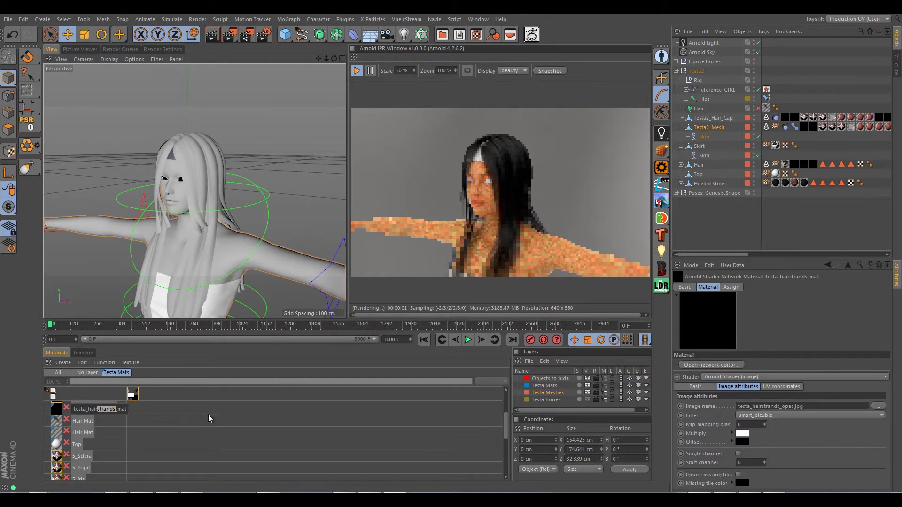
pyautogui.press('BackSpace')
pyautogui.press('Return')
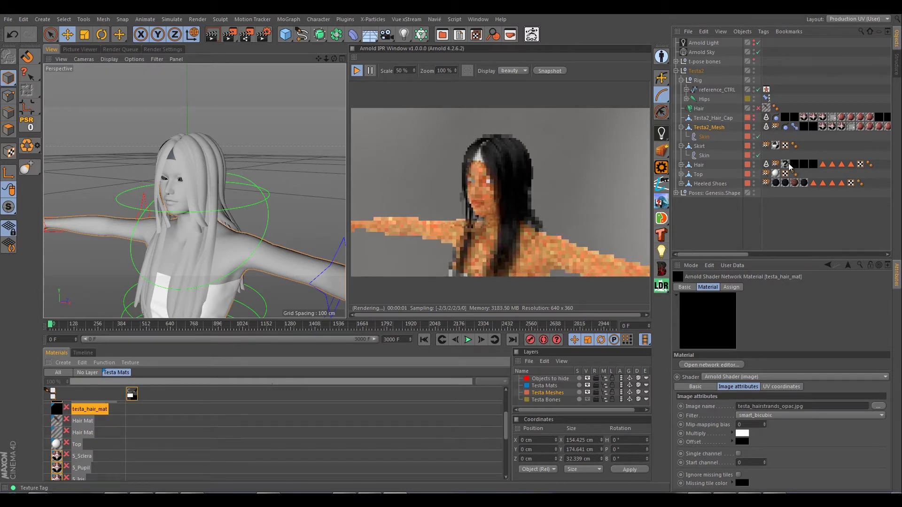
# Step: Delete Hair's two extra texture tags and clear Base_Selection in the remaining tag
pyautogui.click(805, 173)
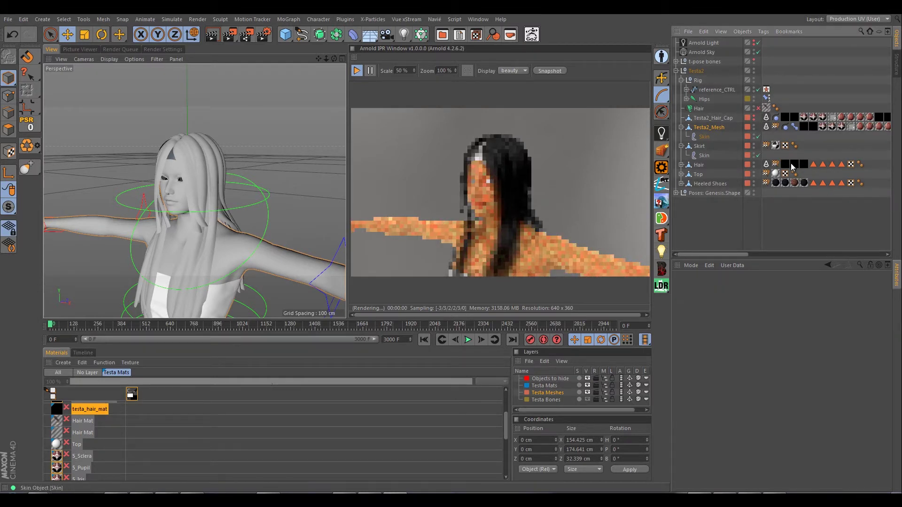
pyautogui.click(793, 164)
pyautogui.press('Delete')
pyautogui.click(793, 165)
pyautogui.press('Delete')
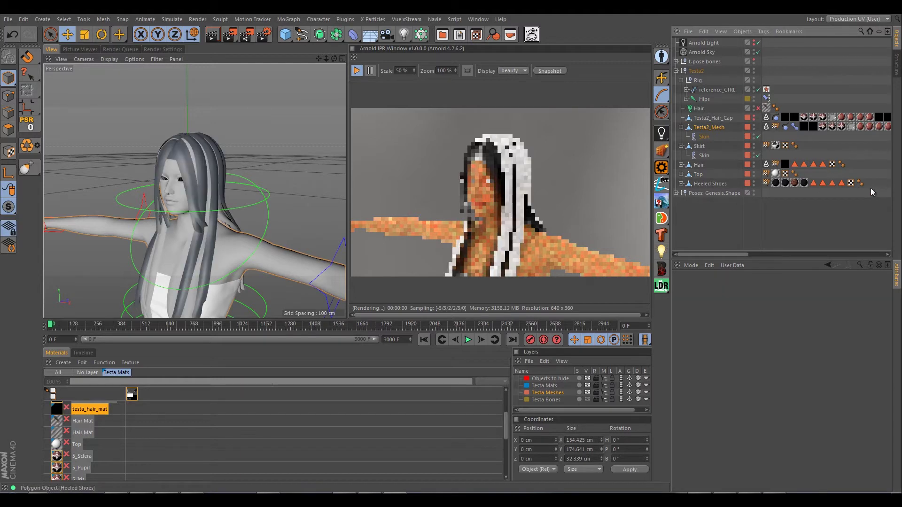
pyautogui.click(787, 164)
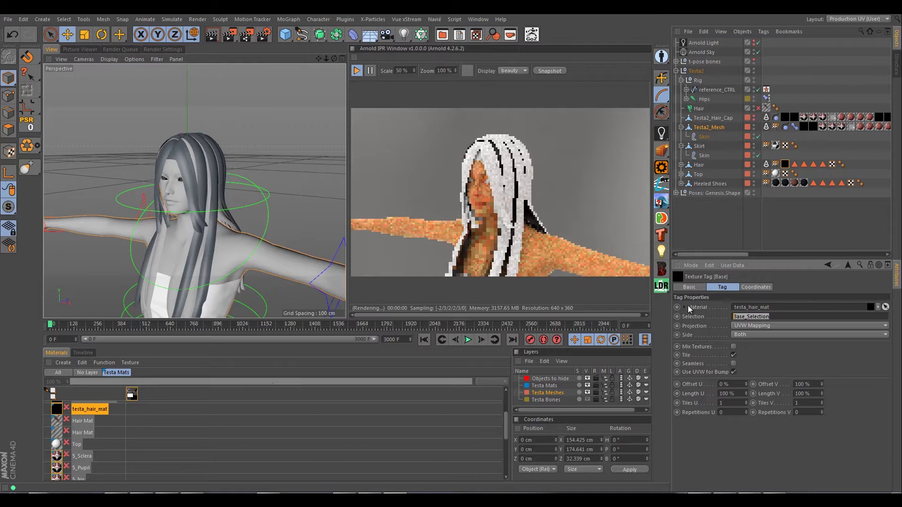
pyautogui.press('Delete')
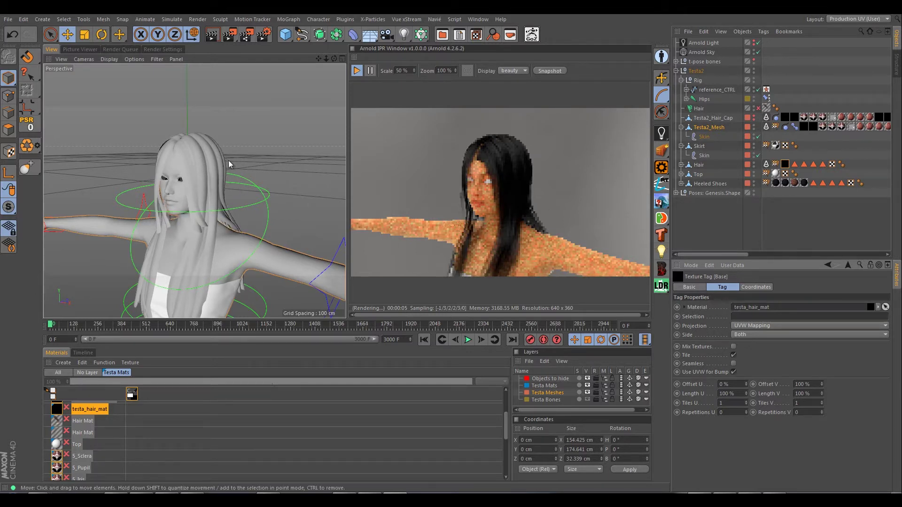
# Step: Zoom the viewport onto the face and bring up the Explorer window showing c4d\tex
pyautogui.scroll(8, 207, 150)
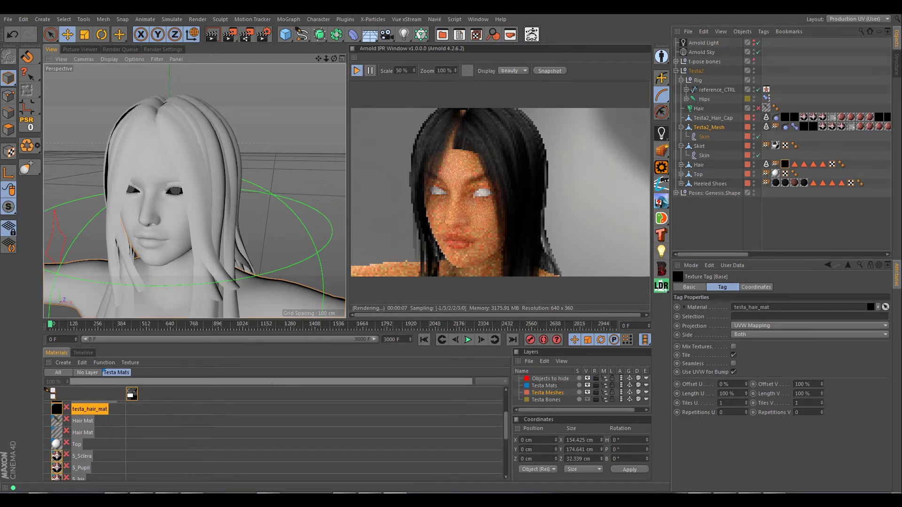
pyautogui.moveTo(348, 453)
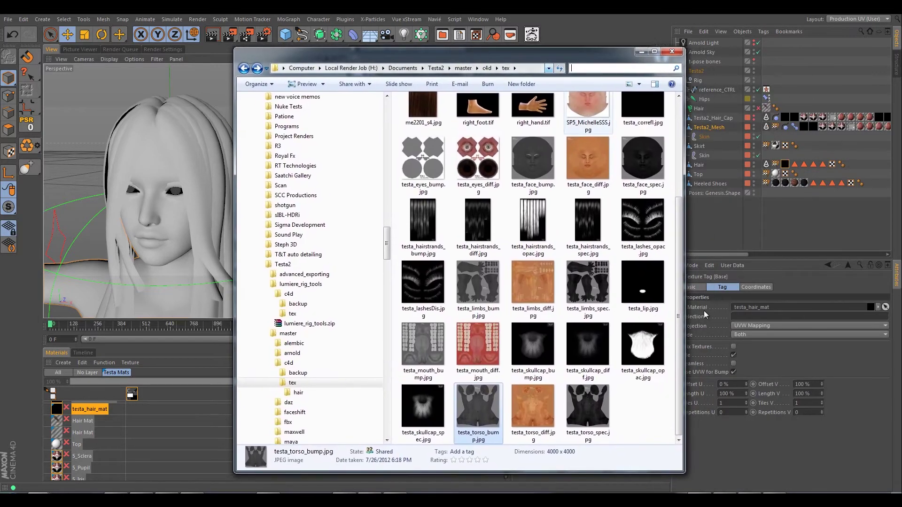
# Step: Delete the hair subfolder from tex and review the skullcap bump and hairstrands diffuse textures
pyautogui.click(643, 409)
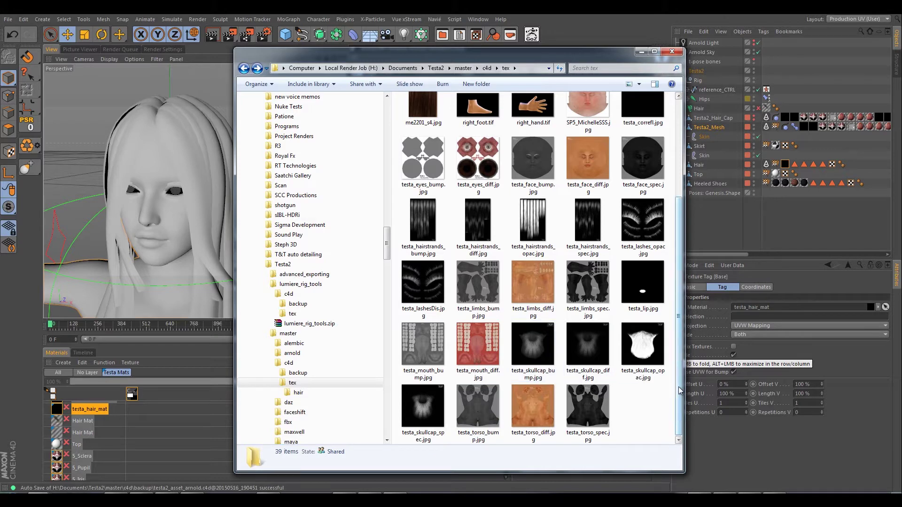
pyautogui.scroll(3, 678, 202)
pyautogui.click(424, 138)
pyautogui.press('Delete')
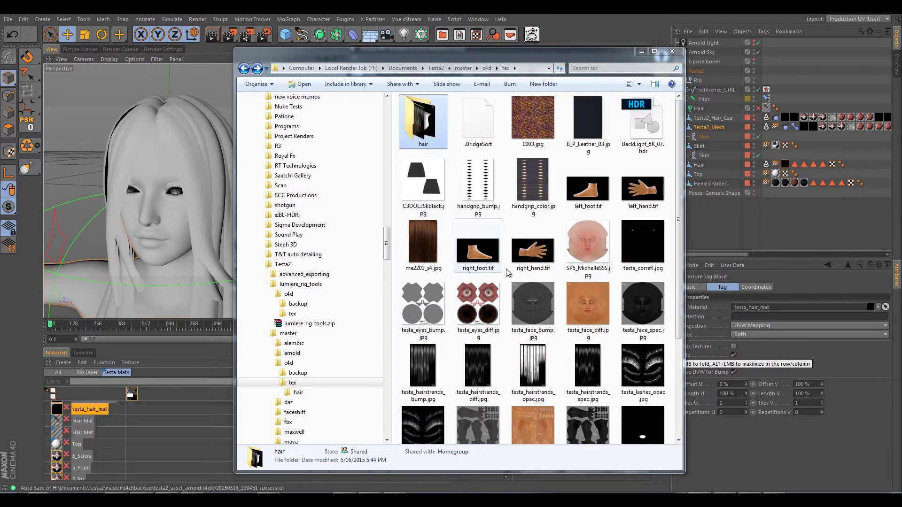
pyautogui.click(488, 291)
pyautogui.scroll(-3, 581, 374)
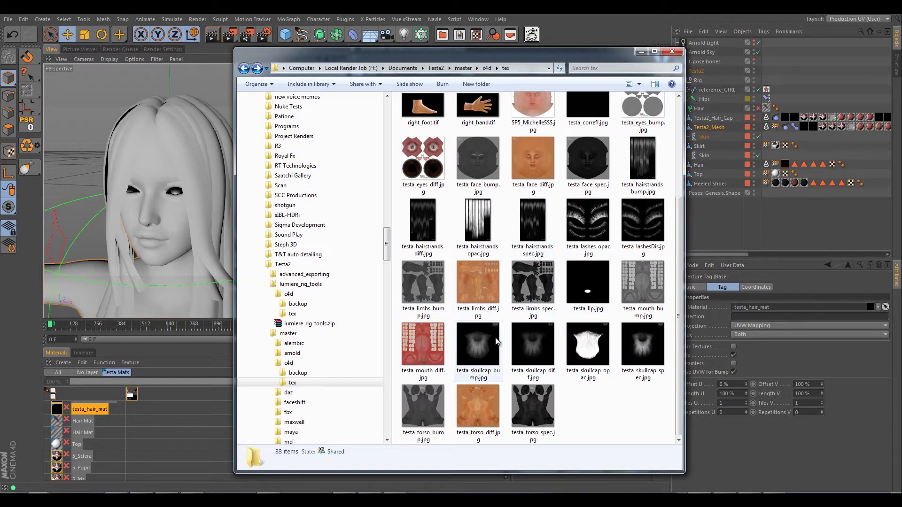
pyautogui.click(488, 356)
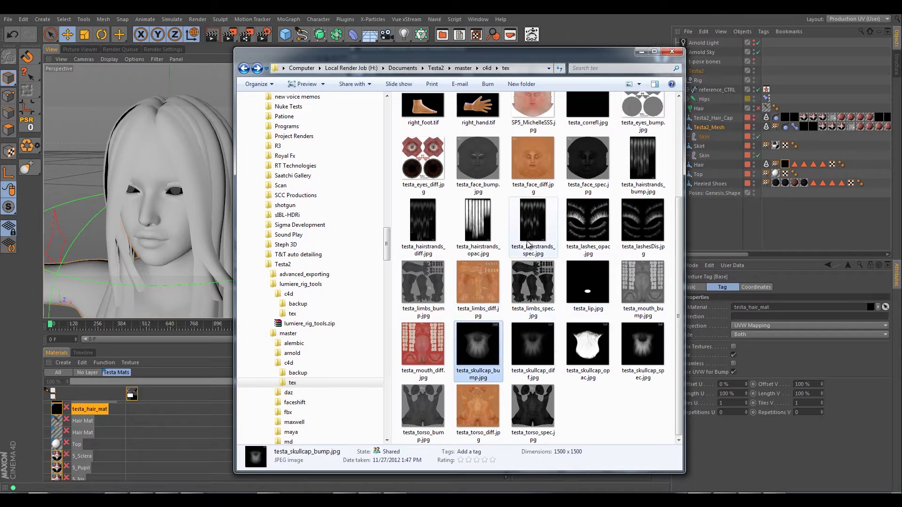
pyautogui.click(425, 253)
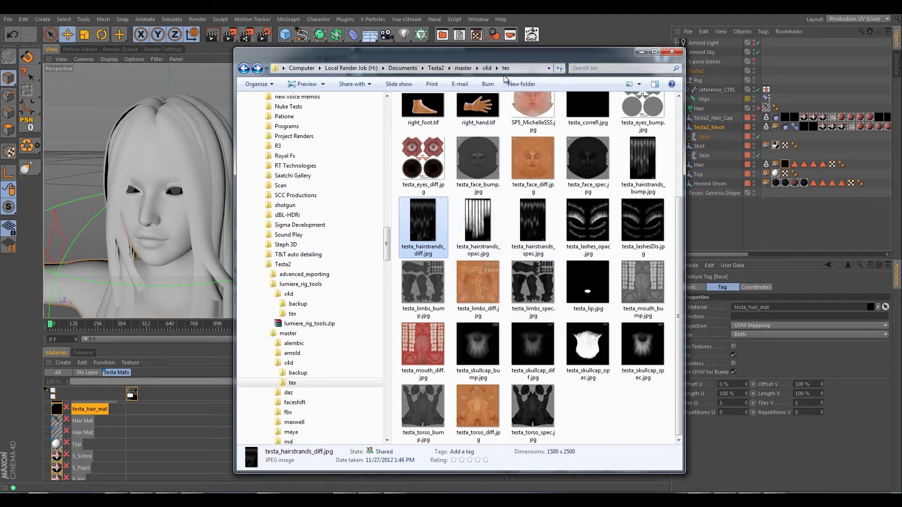
# Step: From the c4d folder, browse the tex folder in Adobe Bridge CC
pyautogui.click(487, 68)
pyautogui.rightClick(420, 121)
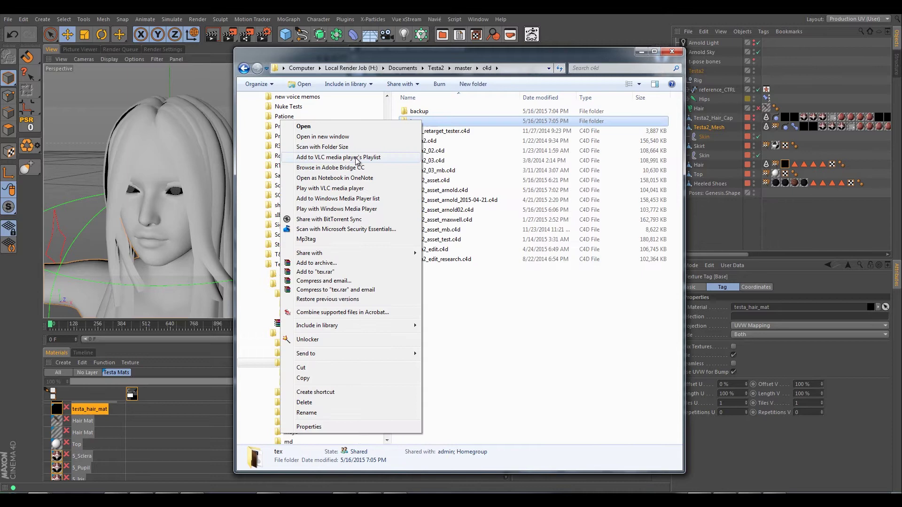
pyautogui.click(354, 168)
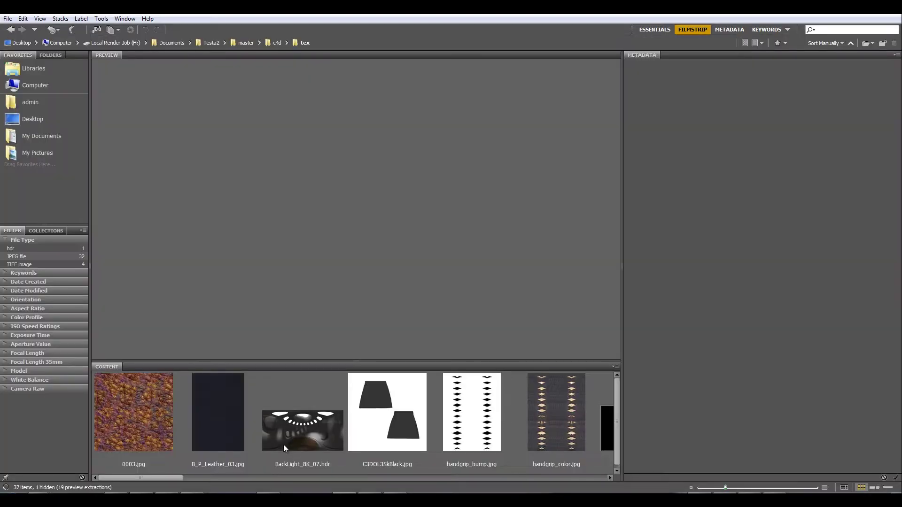
# Step: Batch-rename the four testa_hairstrands textures, substituting 'hairstrands' with 'hair'
pyautogui.moveTo(156, 480); pyautogui.dragTo(429, 471)
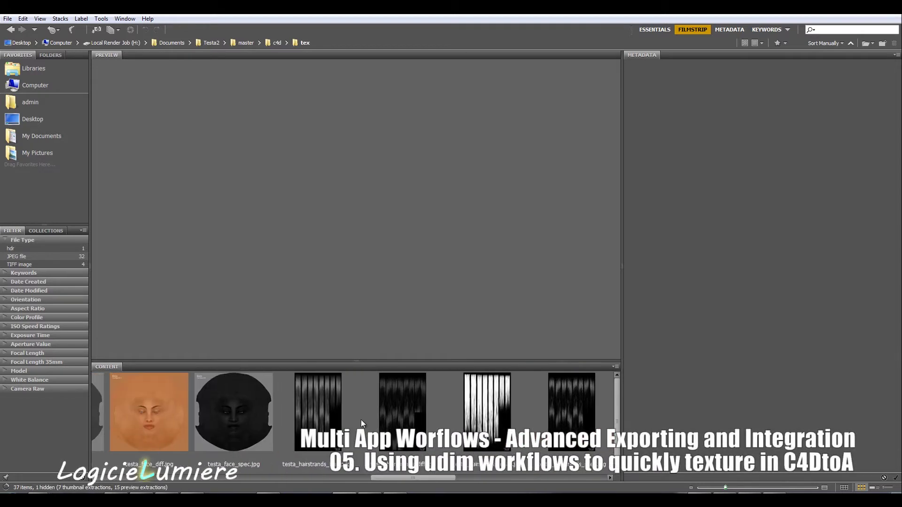
pyautogui.click(325, 415)
pyautogui.keyDown('shift'); pyautogui.click(571, 413); pyautogui.keyUp('shift')
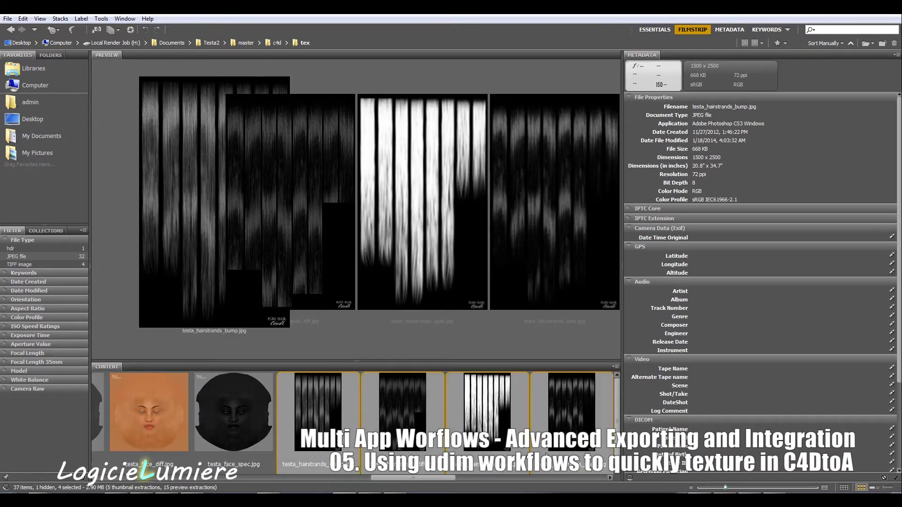
pyautogui.moveTo(428, 479); pyautogui.dragTo(439, 478)
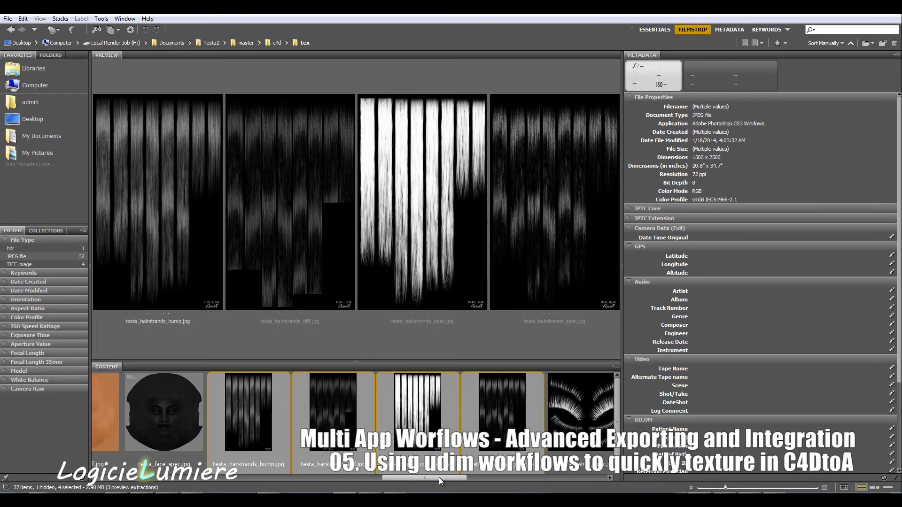
pyautogui.hotkey('ctrl', 'shift', 'r')
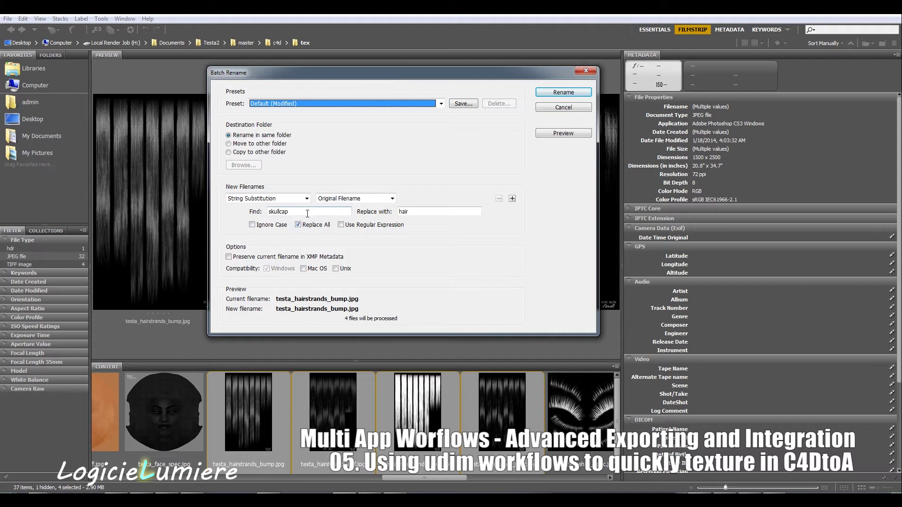
pyautogui.moveTo(308, 214); pyautogui.dragTo(266, 203)
pyautogui.write('h')
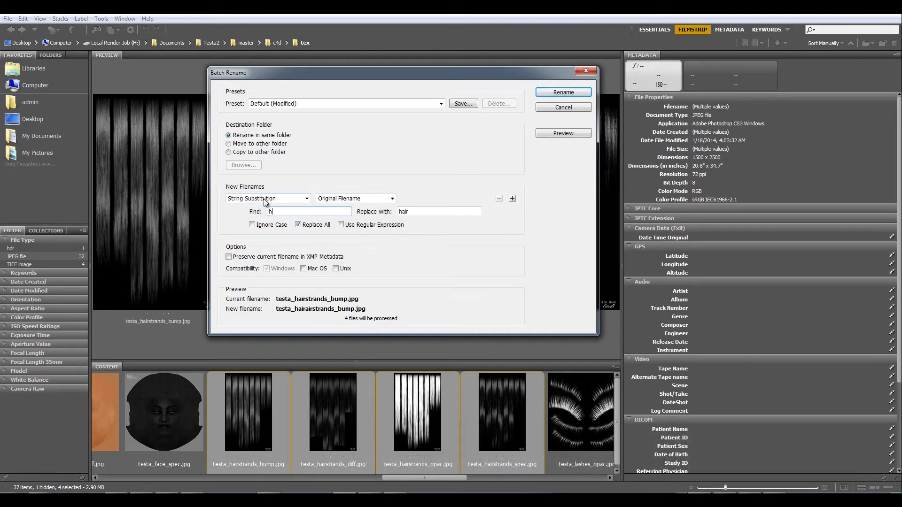
pyautogui.write('airstrands')
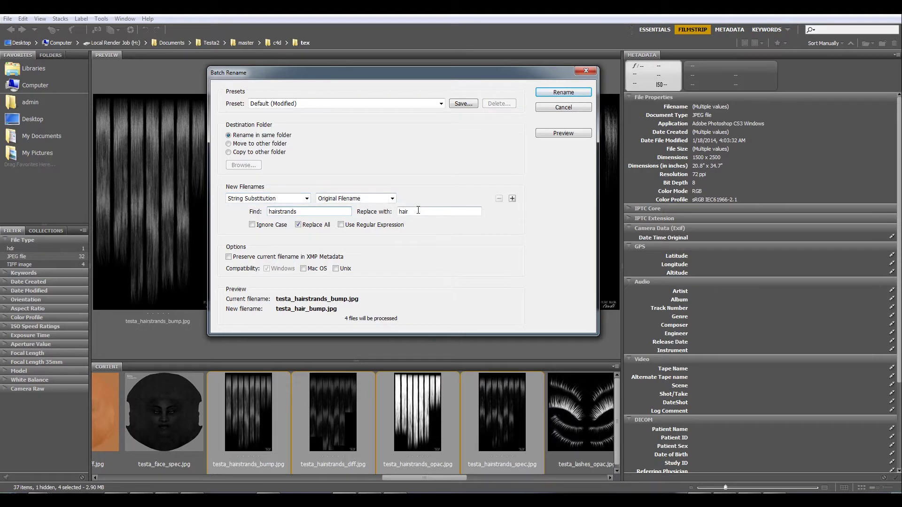
pyautogui.click(560, 94)
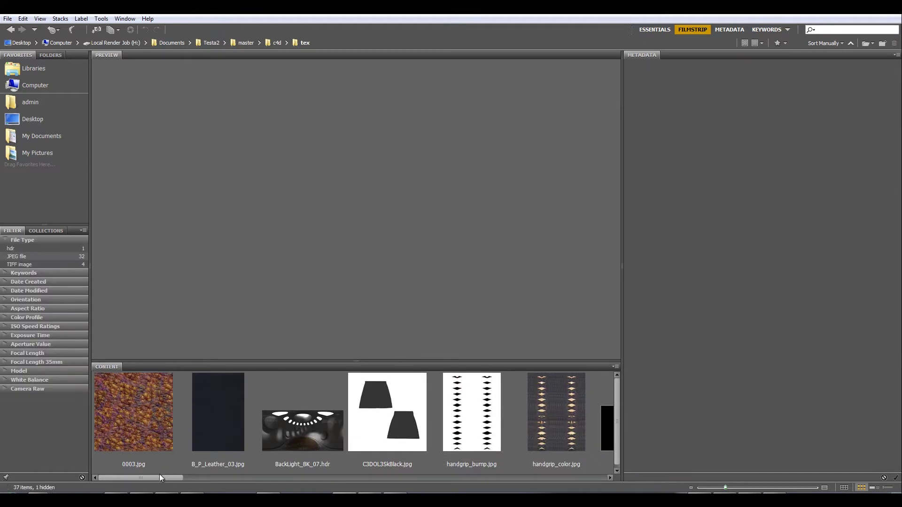
# Step: Select the four hairstrands maps and run Batch Rename with Find 'hairstrands', Replace 'hair'
pyautogui.moveTo(159, 477); pyautogui.dragTo(449, 467)
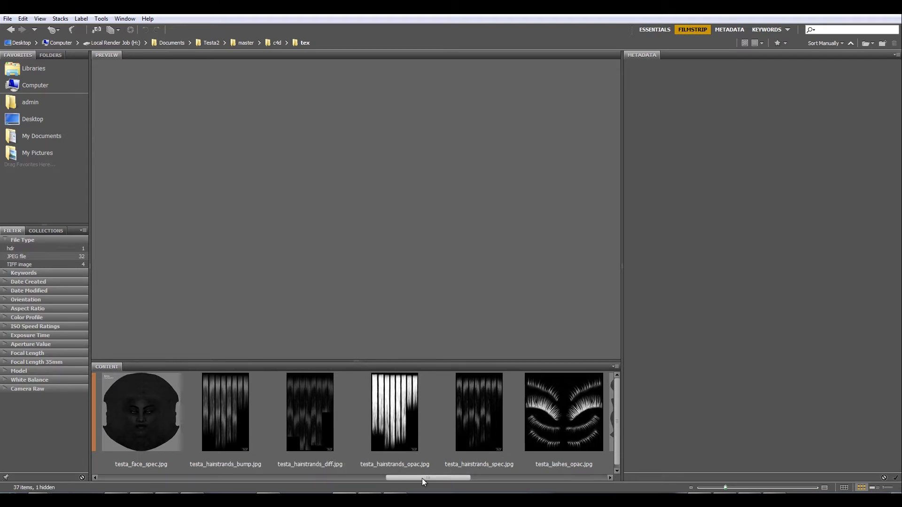
pyautogui.moveTo(422, 479); pyautogui.dragTo(447, 481)
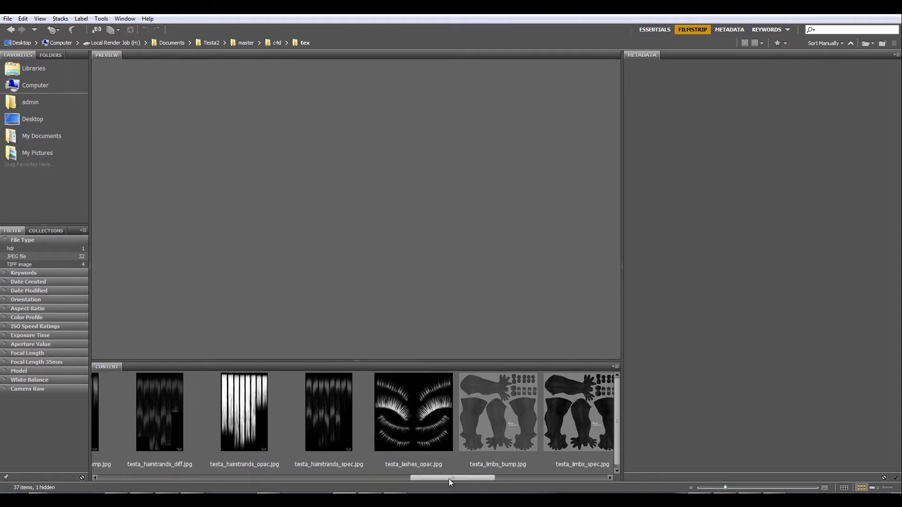
pyautogui.moveTo(449, 478); pyautogui.dragTo(405, 472)
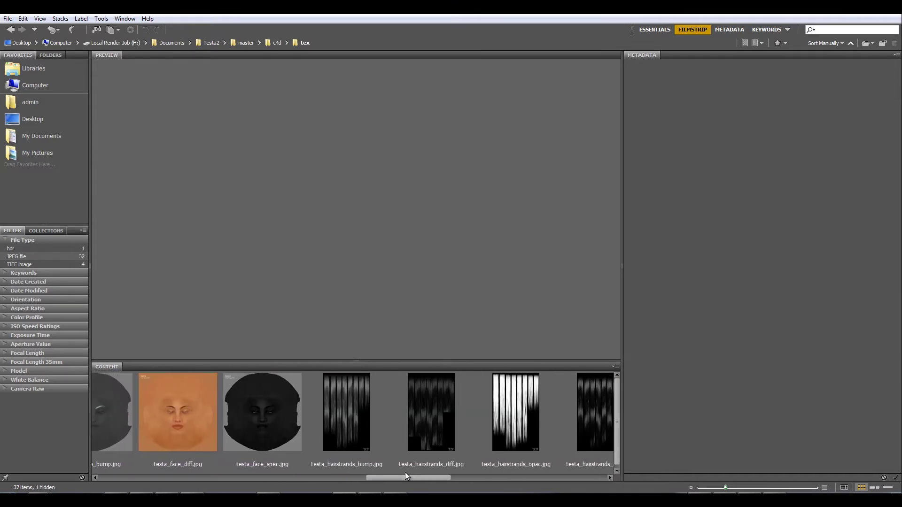
pyautogui.click(357, 427)
pyautogui.scroll(-2, 418, 440)
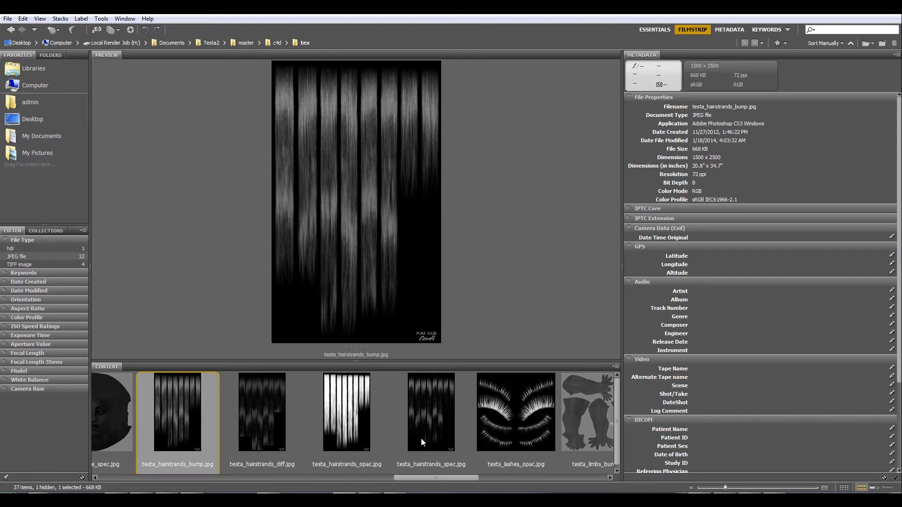
pyautogui.keyDown('shift'); pyautogui.click(427, 431); pyautogui.keyUp('shift')
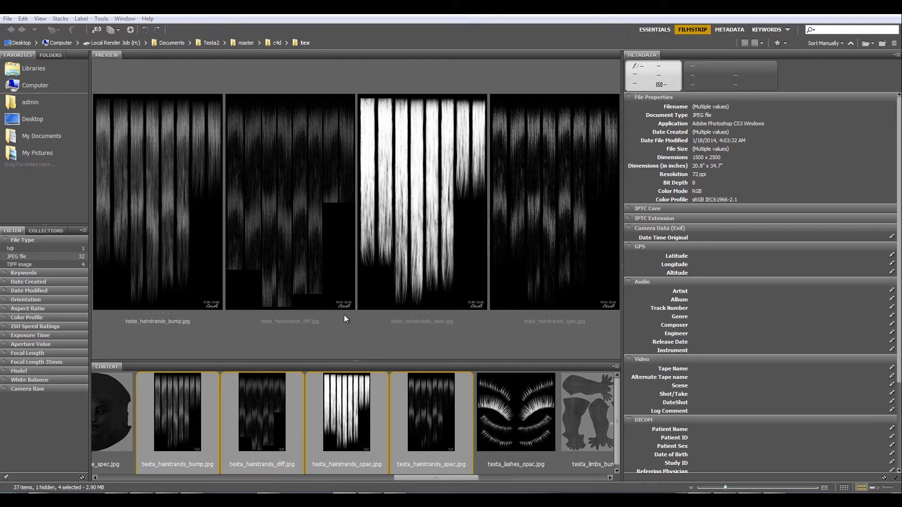
pyautogui.hotkey('ctrl', 'shift', 'r')
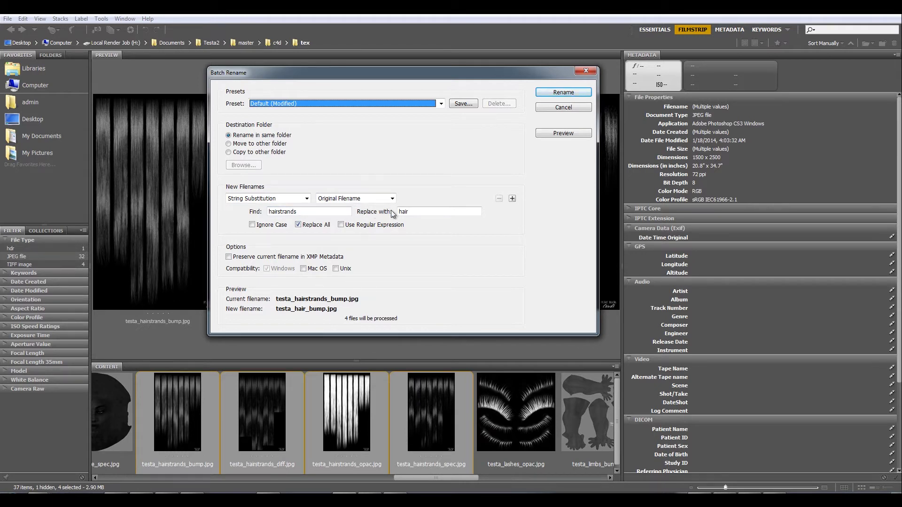
pyautogui.click(552, 96)
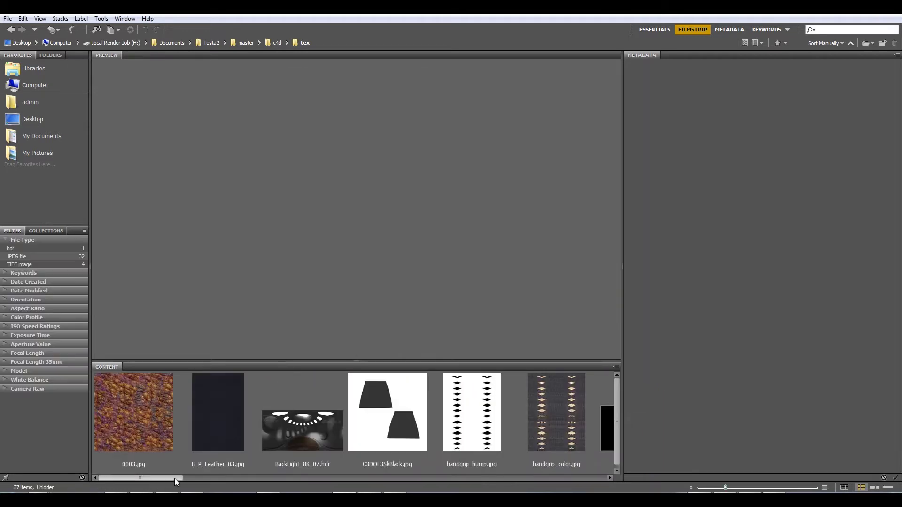
# Step: Confirm the bump map still reads testa_hairstrands, then return to Cinema 4D
pyautogui.moveTo(175, 480); pyautogui.dragTo(446, 475)
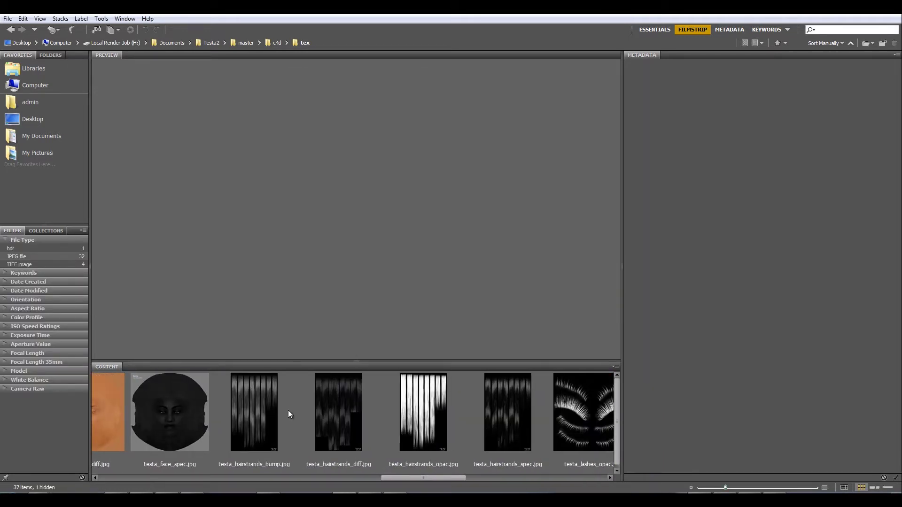
pyautogui.click(274, 405)
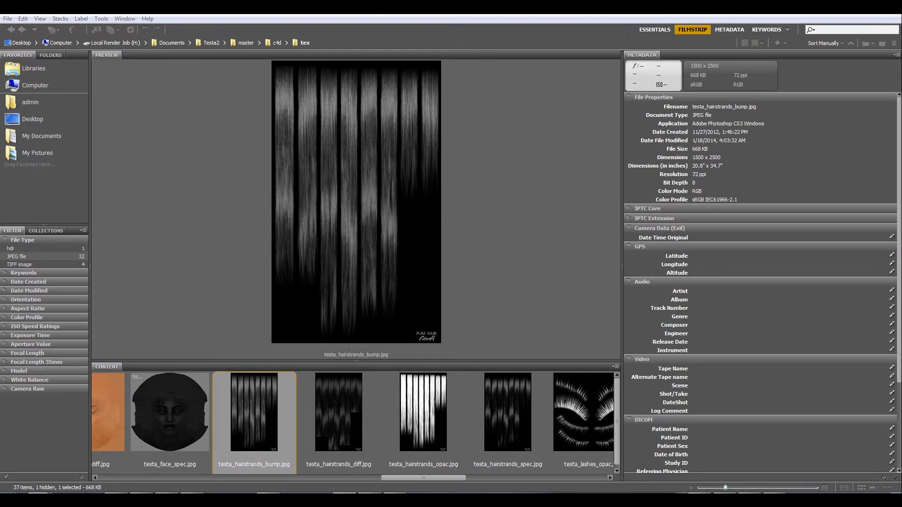
pyautogui.moveTo(336, 440)
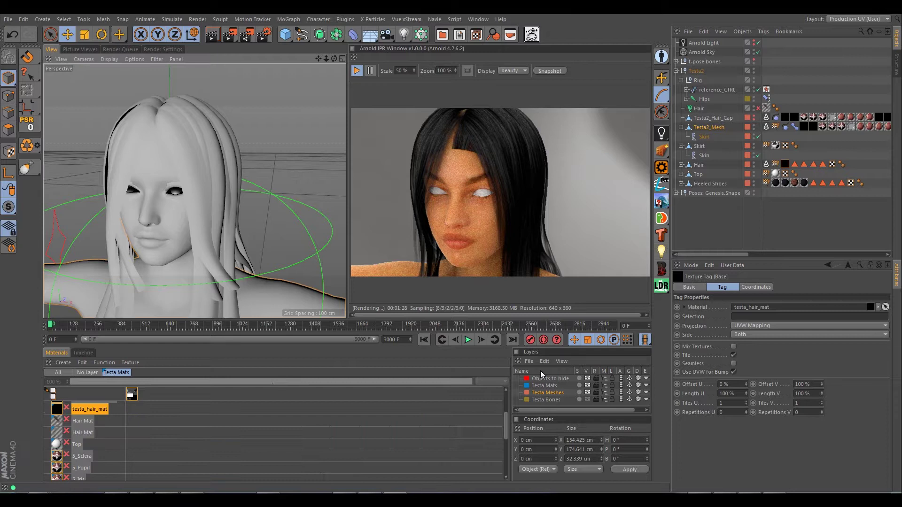
# Step: Stop the Arnold IPR render, flush all Arnold caches, and return to Bridge
pyautogui.click(357, 71)
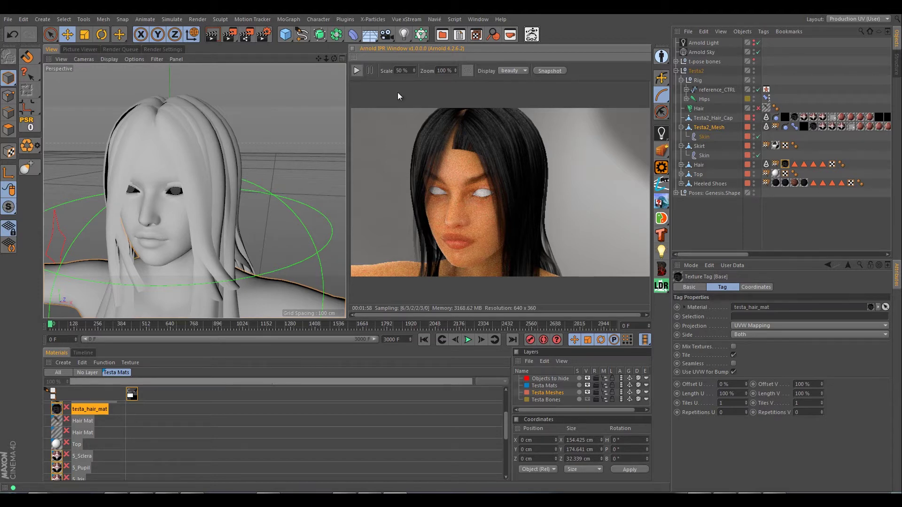
pyautogui.click(662, 134)
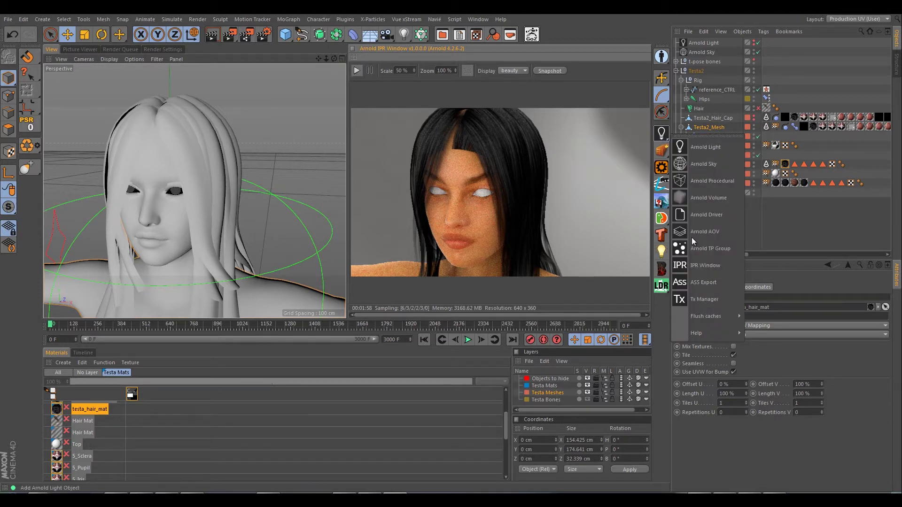
pyautogui.moveTo(738, 318)
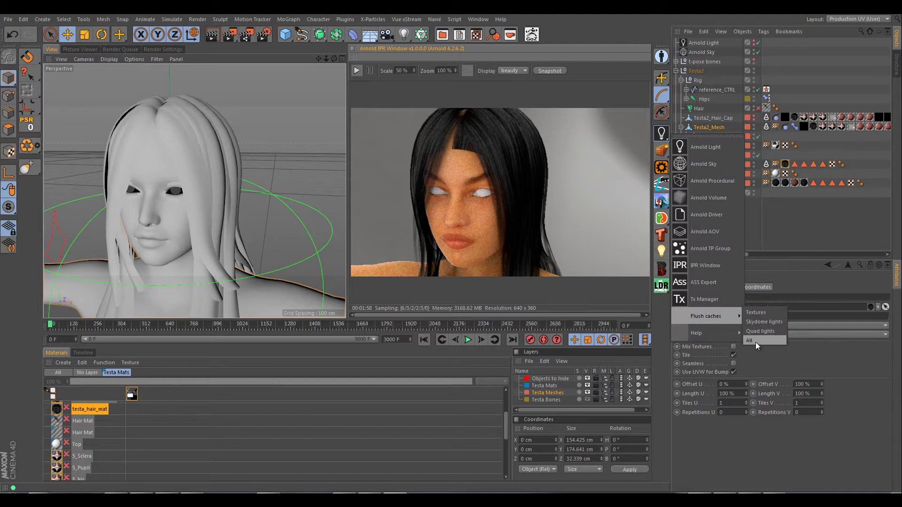
pyautogui.click(755, 341)
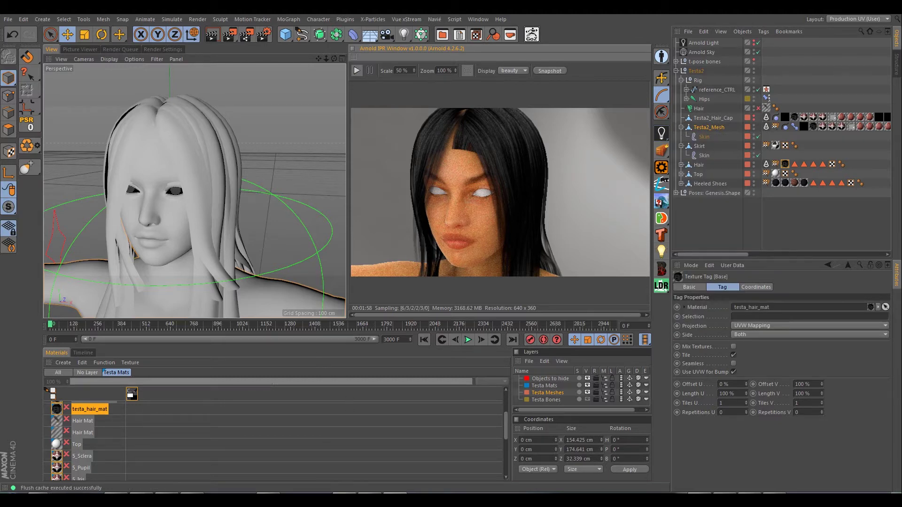
pyautogui.hotkey('alt', 'Tab')
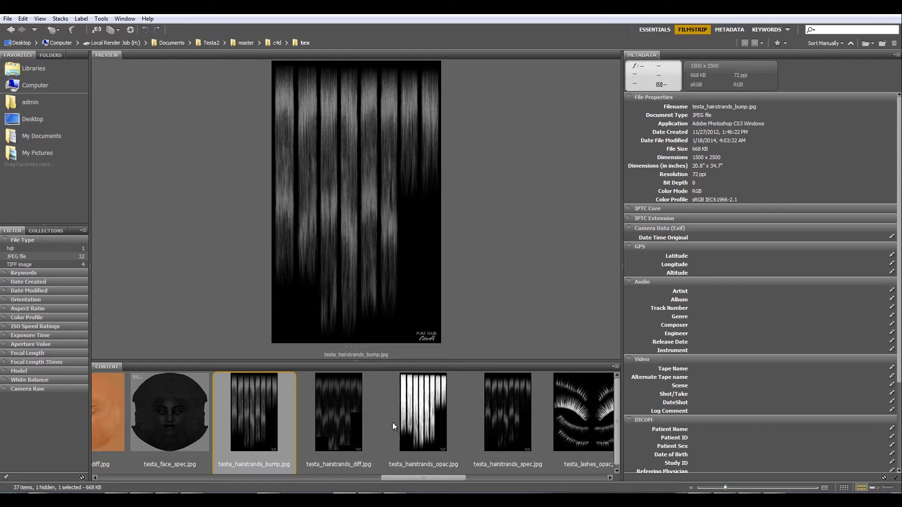
# Step: Batch-rename the four maps replacing 'hairstrands' with 'hair', then start editing testa_hair_bump.jpg's name
pyautogui.keyDown('shift'); pyautogui.click(510, 421); pyautogui.keyUp('shift')
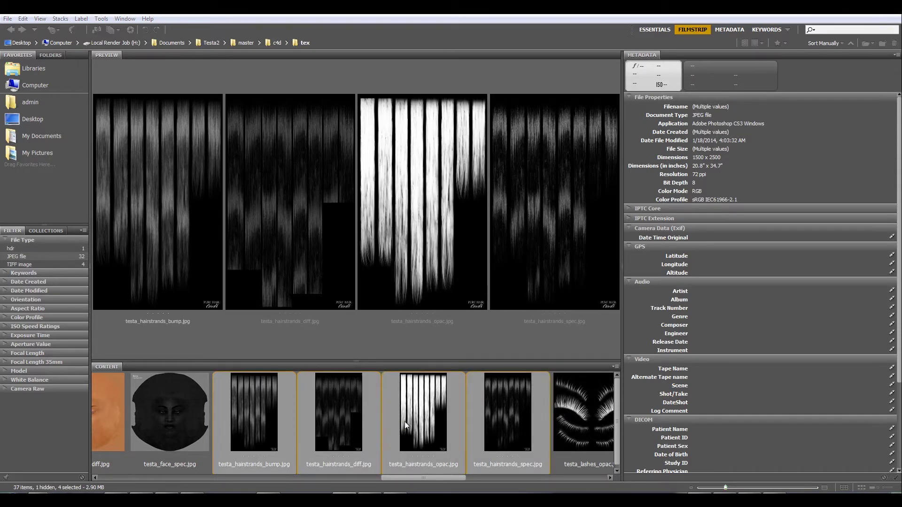
pyautogui.hotkey('ctrl', 'shift', 'r')
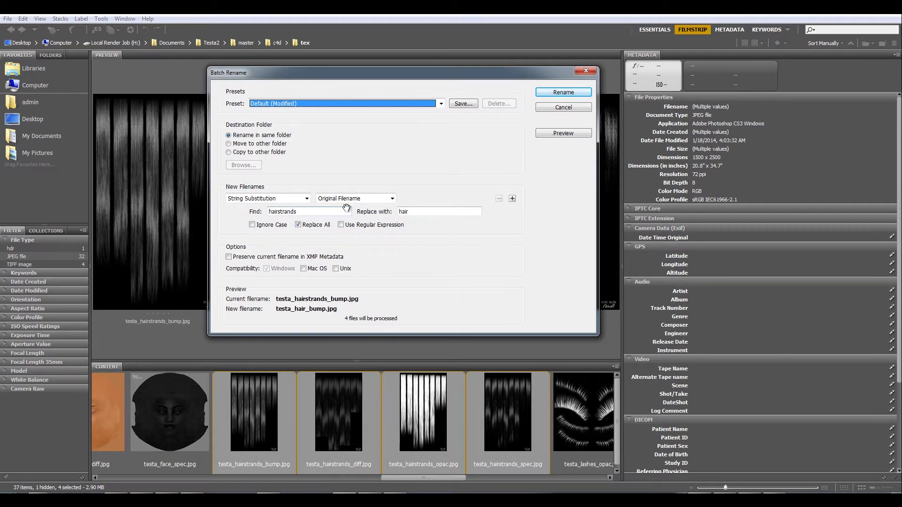
pyautogui.click(548, 94)
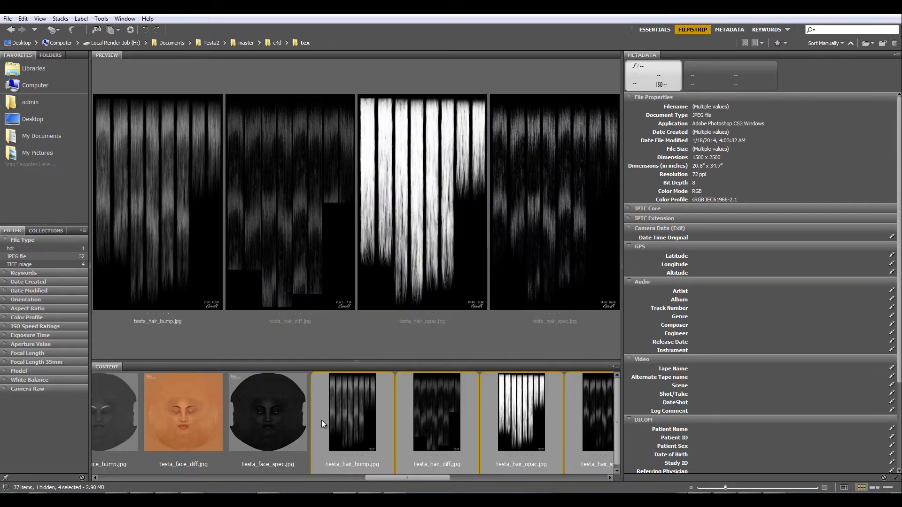
pyautogui.scroll(-2, 426, 442)
pyautogui.scroll(1, 426, 442)
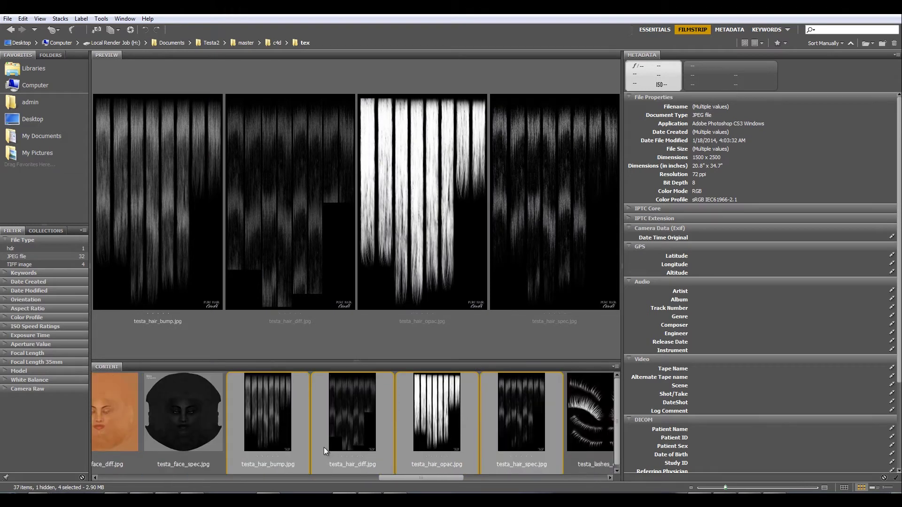
pyautogui.click(279, 459)
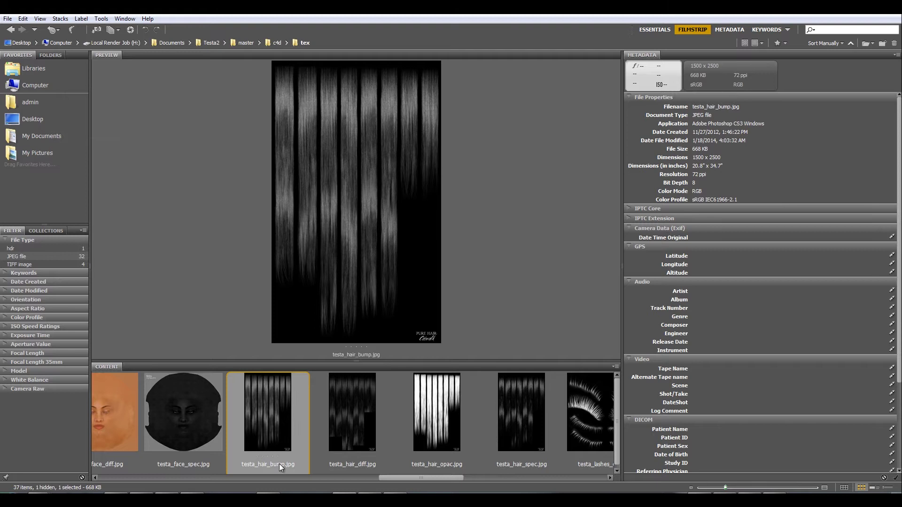
pyautogui.click(278, 464)
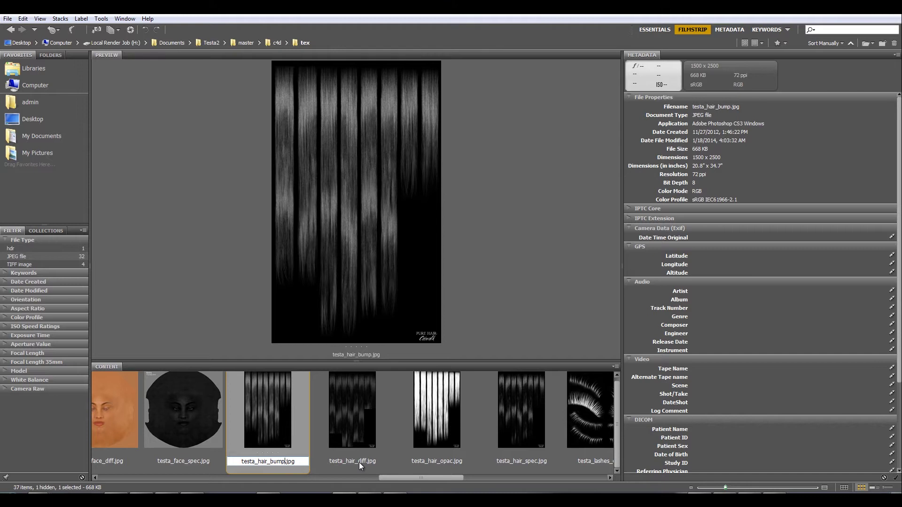
# Step: Append _1001 to the testa_hair_bump and testa_hair_diff filenames
pyautogui.write('_1001')
pyautogui.click(345, 461)
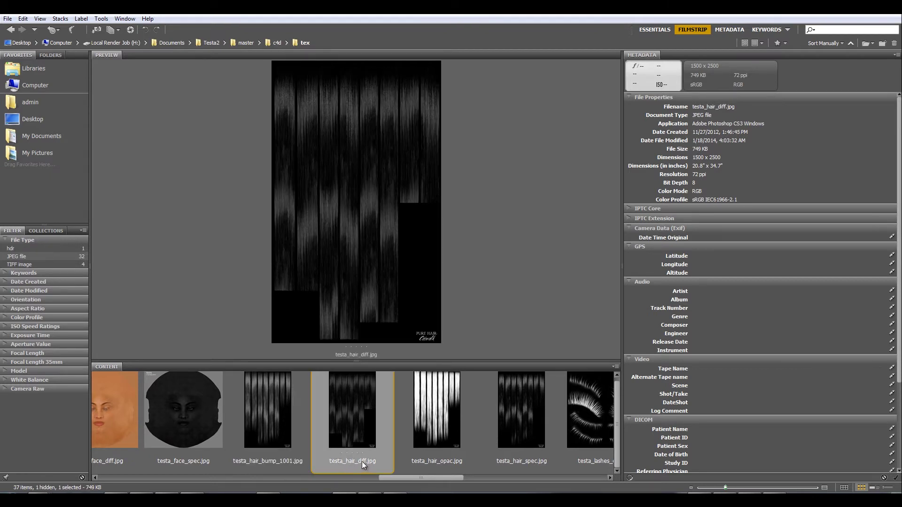
pyautogui.click(362, 462)
pyautogui.click(357, 462)
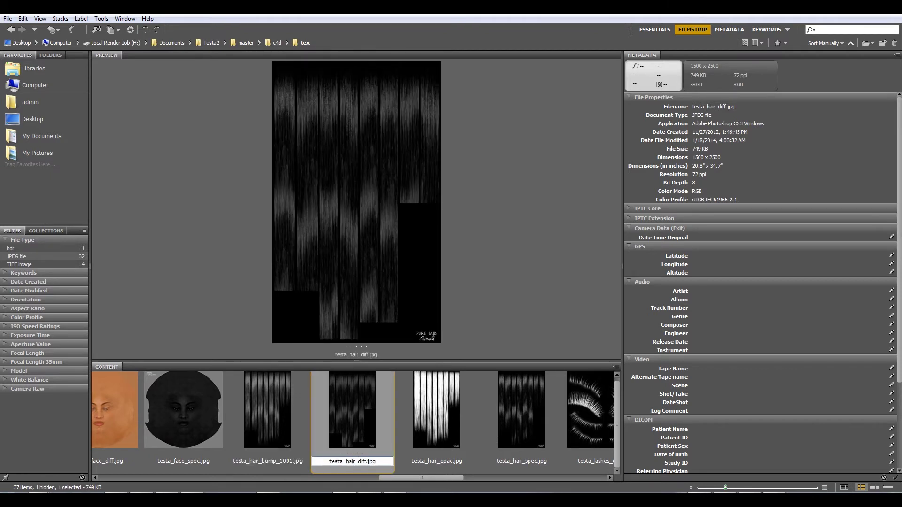
pyautogui.write('_1001')
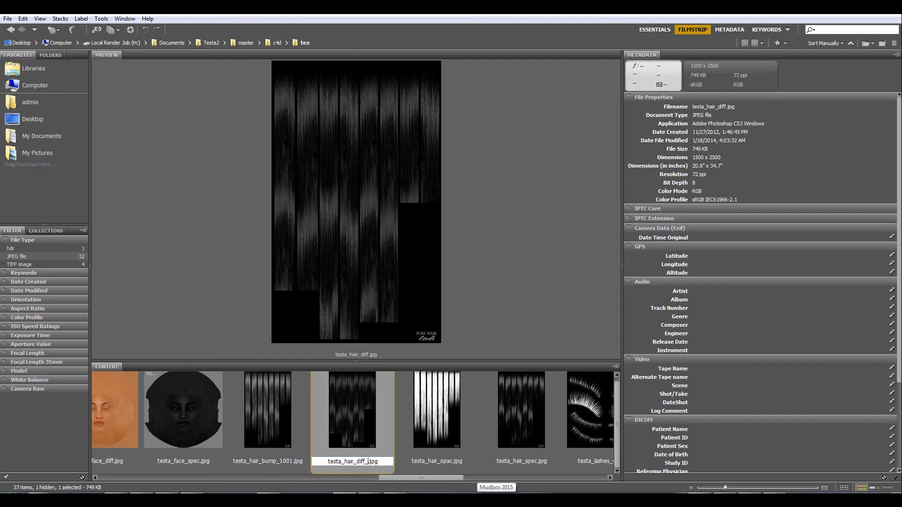
pyautogui.click(434, 460)
# Step: Append _1001 to the testa_hair_opac and testa_hair_spec filenames
pyautogui.click(435, 461)
pyautogui.click(453, 461)
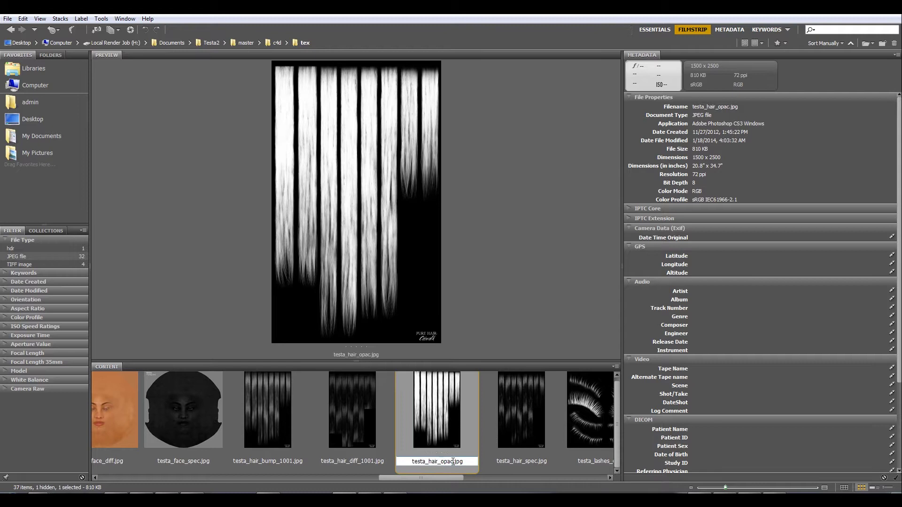
pyautogui.write('_1001')
pyautogui.click(515, 460)
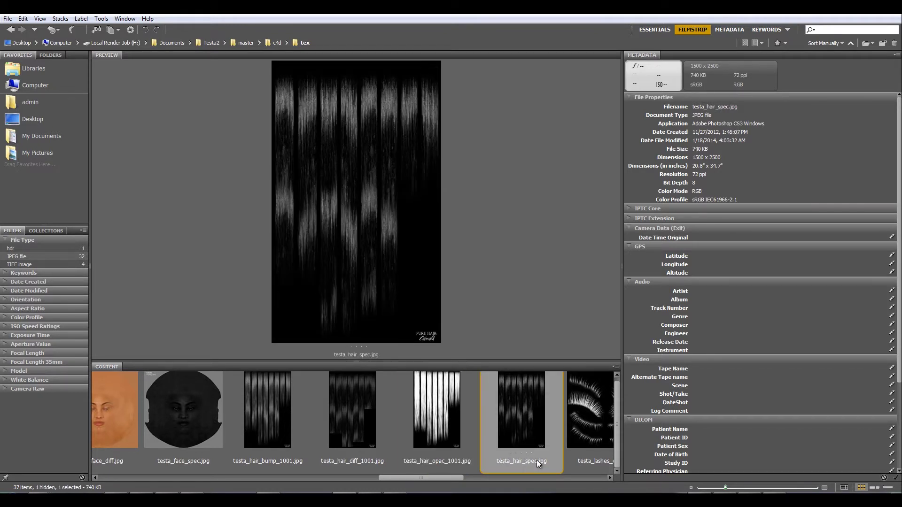
pyautogui.click(537, 460)
pyautogui.click(536, 461)
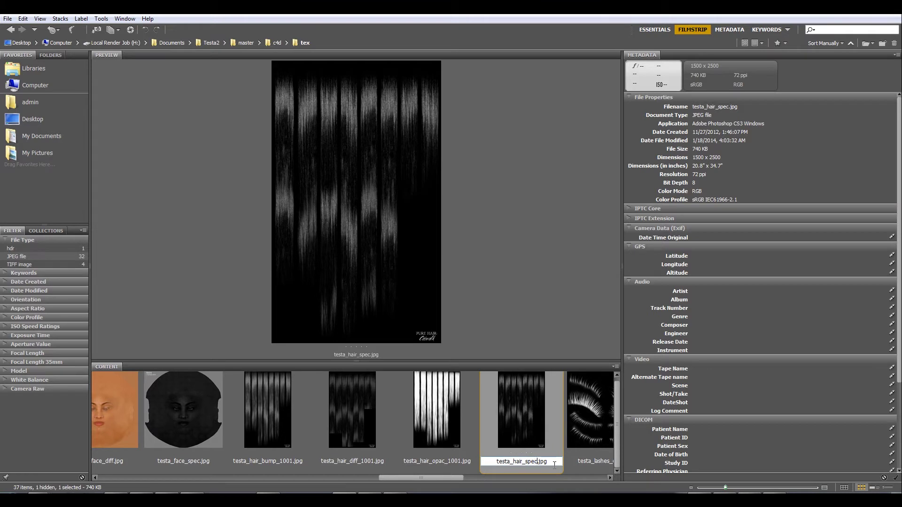
pyautogui.write('_1001')
pyautogui.click(371, 398)
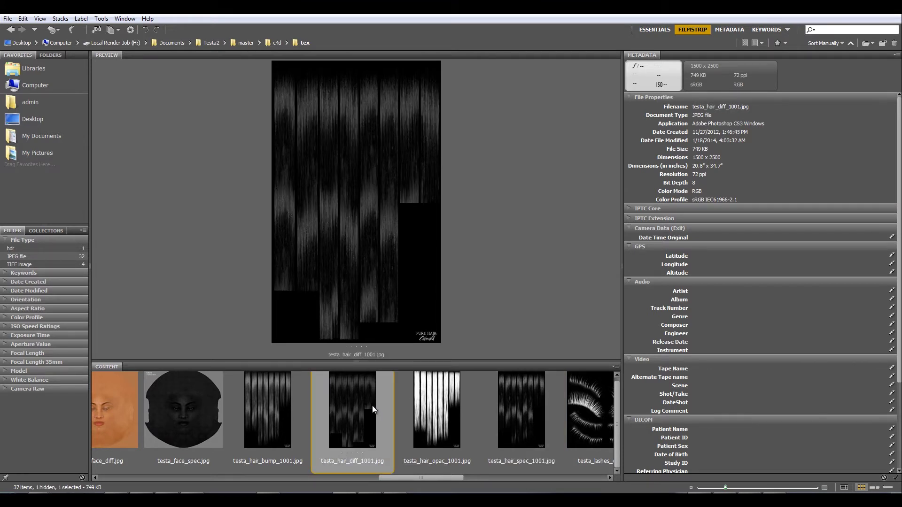
# Step: Select the four testa_skullcap maps
pyautogui.scroll(-8, 371, 414)
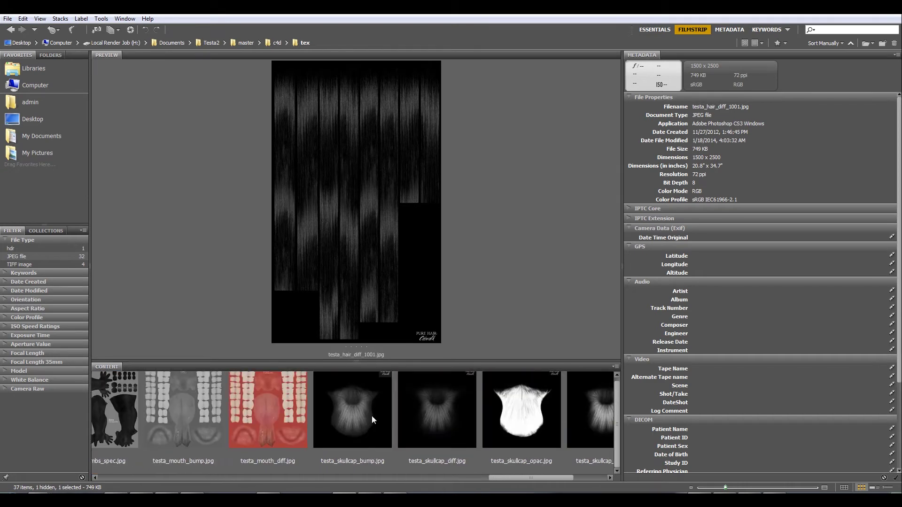
pyautogui.click(372, 419)
pyautogui.scroll(-2, 380, 416)
pyautogui.keyDown('shift'); pyautogui.click(424, 415); pyautogui.keyUp('shift')
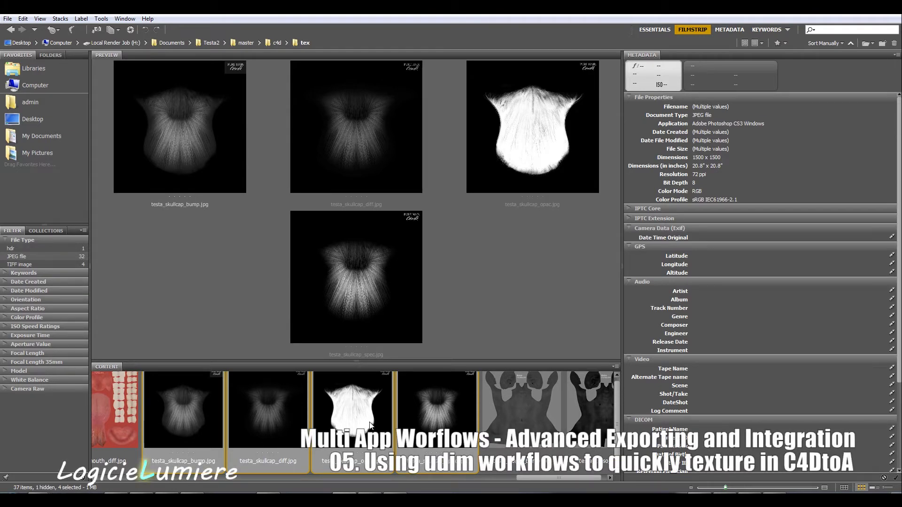
# Step: Batch-rename the four skullcap maps, substituting 'skullcap' with 'hair'
pyautogui.hotkey('alt', 'Tab')
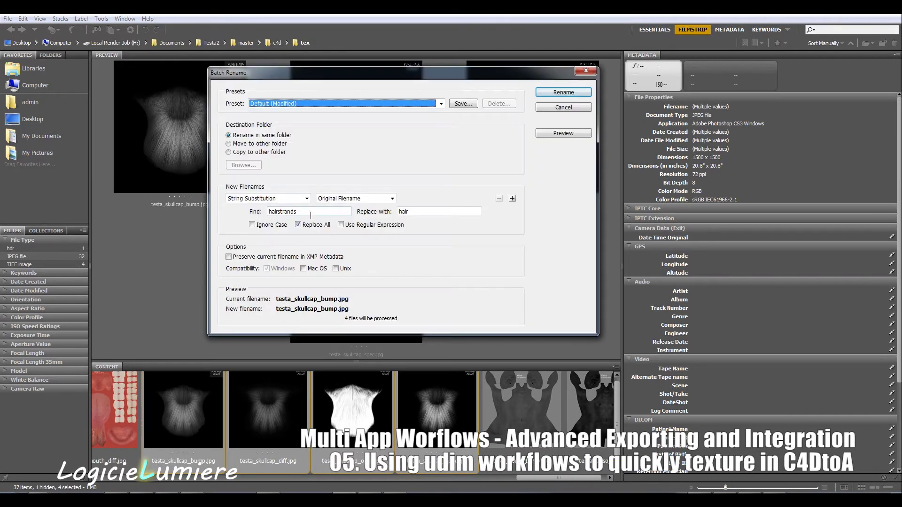
pyautogui.moveTo(301, 211); pyautogui.dragTo(241, 208)
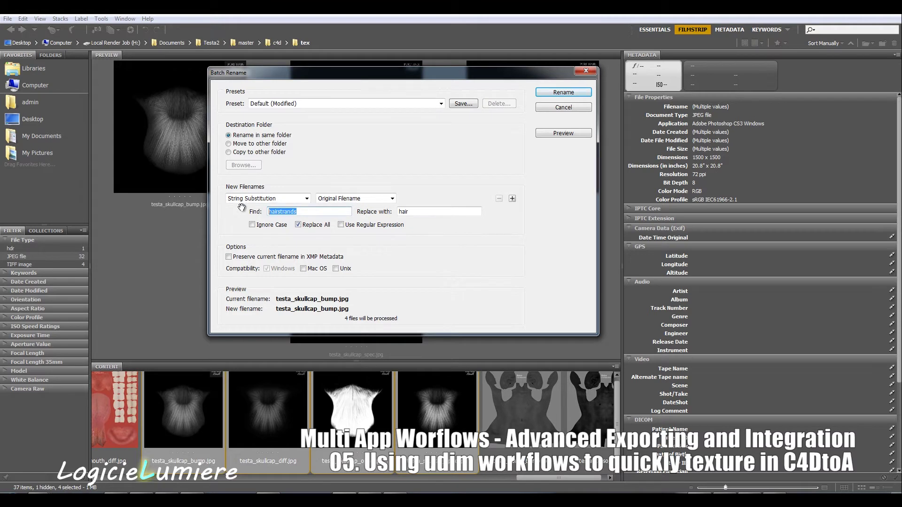
pyautogui.write('skullcap')
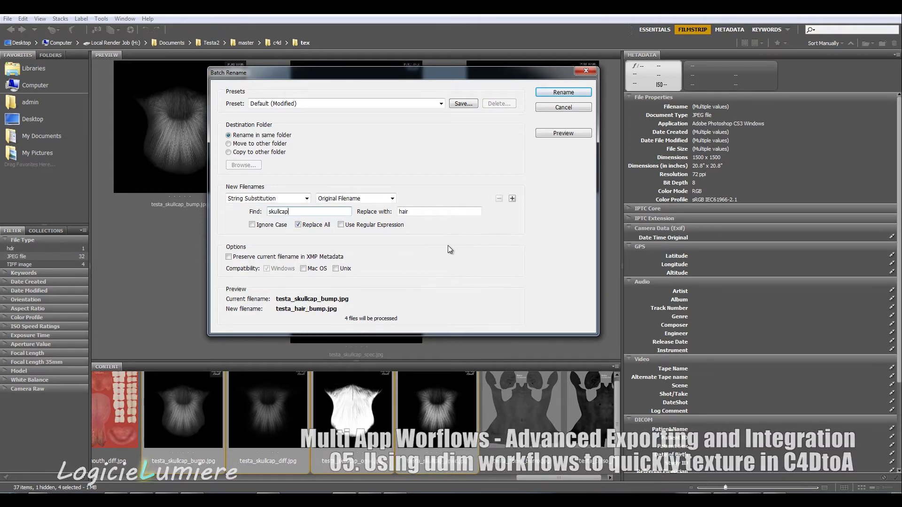
pyautogui.click(557, 96)
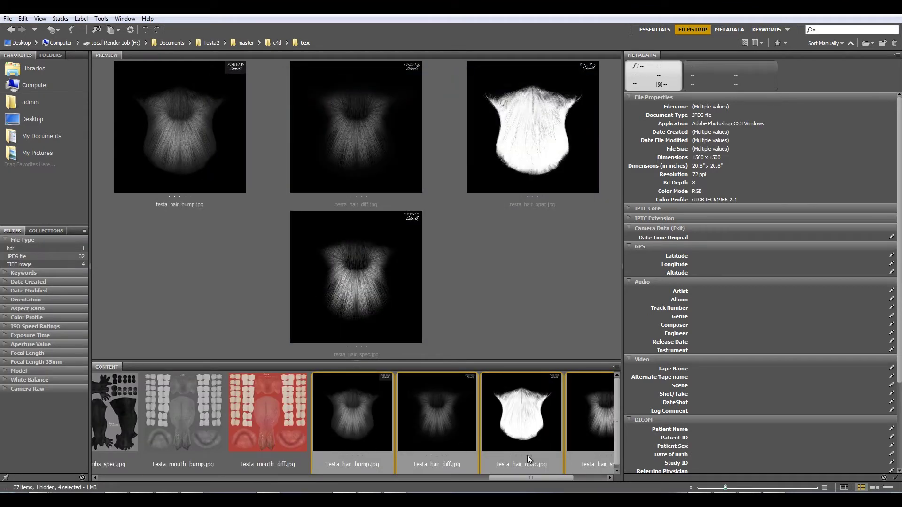
# Step: Rename testa_hair_bump.jpg and testa_hair_diff.jpg to testa_hair_bump_1002.jpg and testa_hair_diff_1002.jpg
pyautogui.click(364, 465)
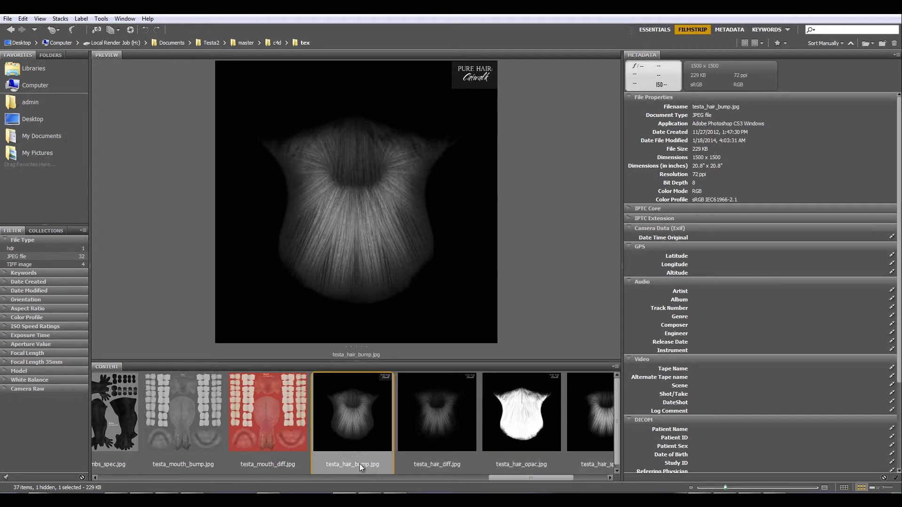
pyautogui.click(360, 464)
pyautogui.click(361, 462)
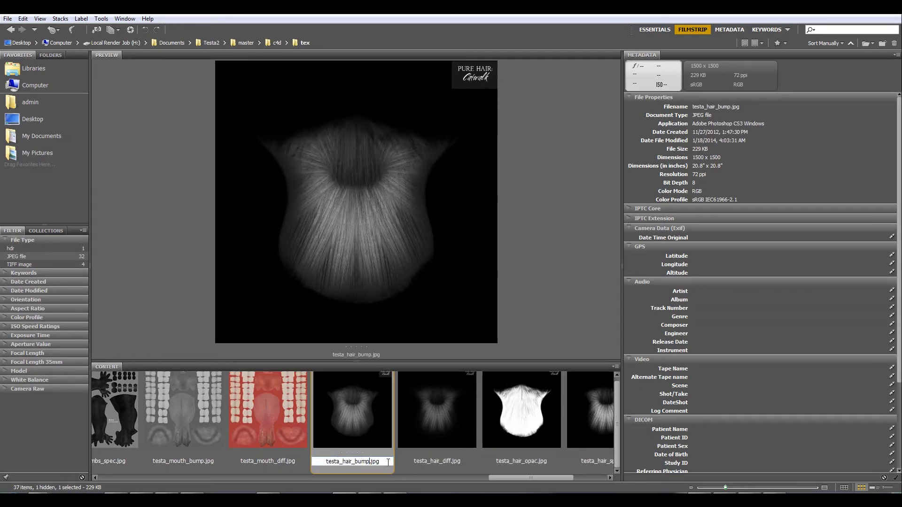
pyautogui.write('_1002')
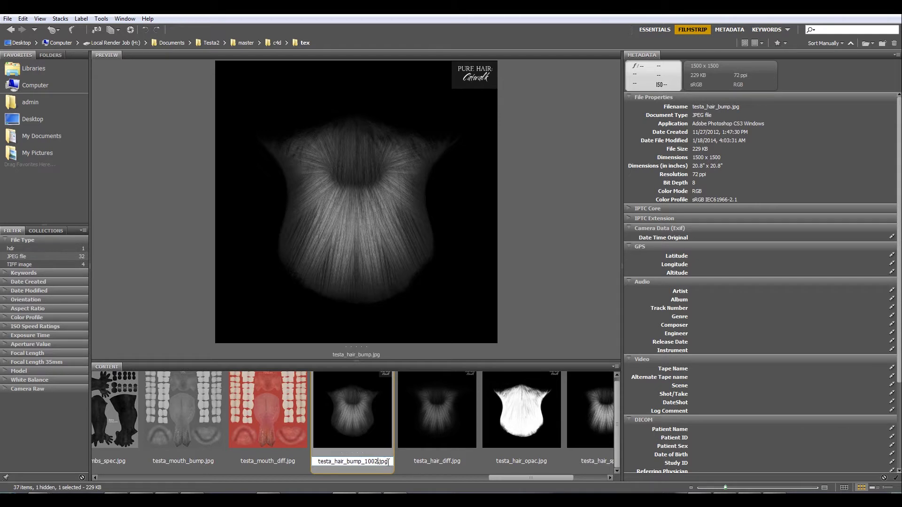
pyautogui.click(438, 464)
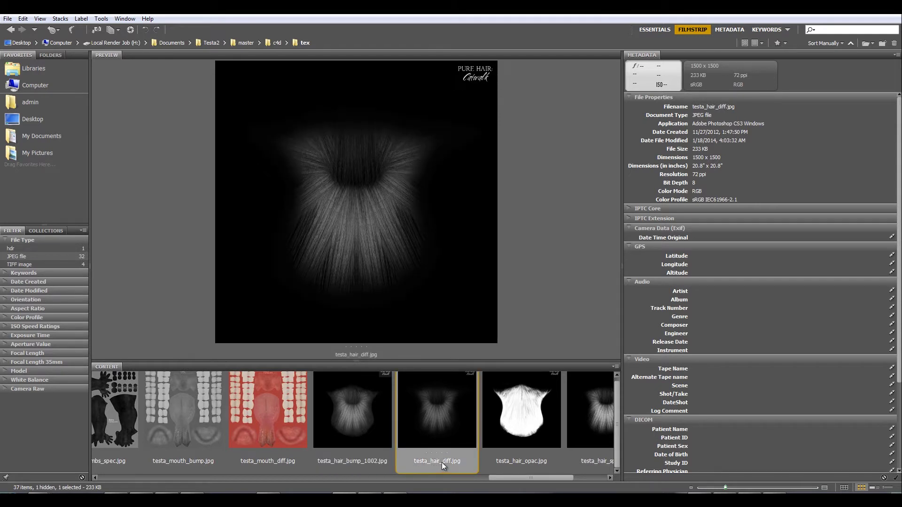
pyautogui.click(450, 462)
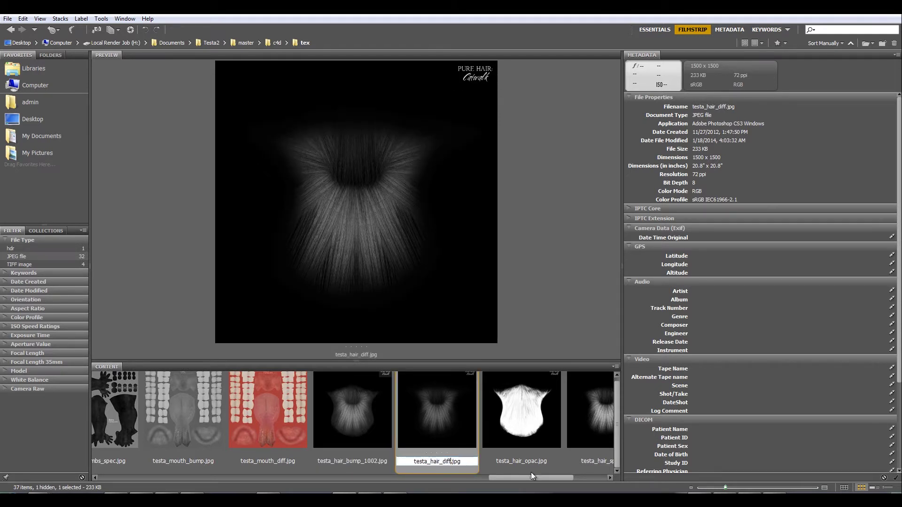
pyautogui.write('_1002')
# Step: Rename testa_hair_opac.jpg and testa_hair_spec.jpg to testa_hair_opac_1002.jpg and testa_hair_spec_1002.jpg
pyautogui.click(537, 460)
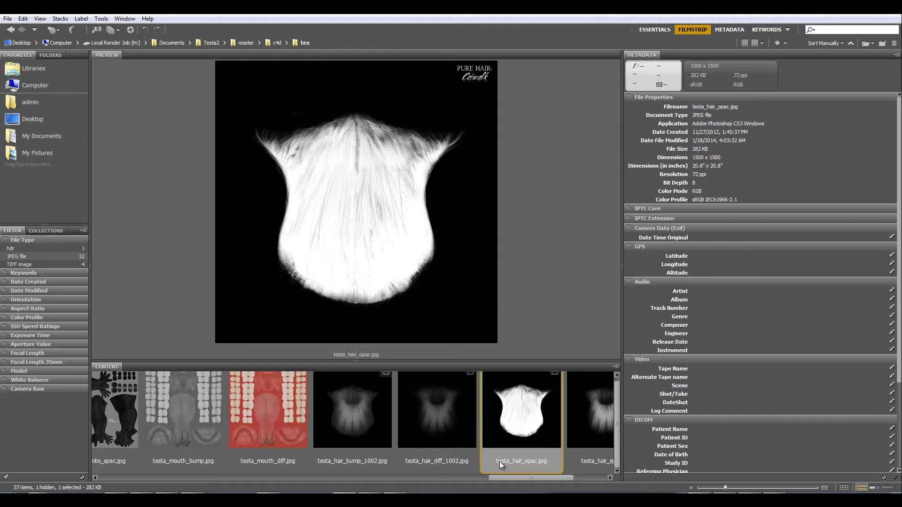
pyautogui.click(533, 458)
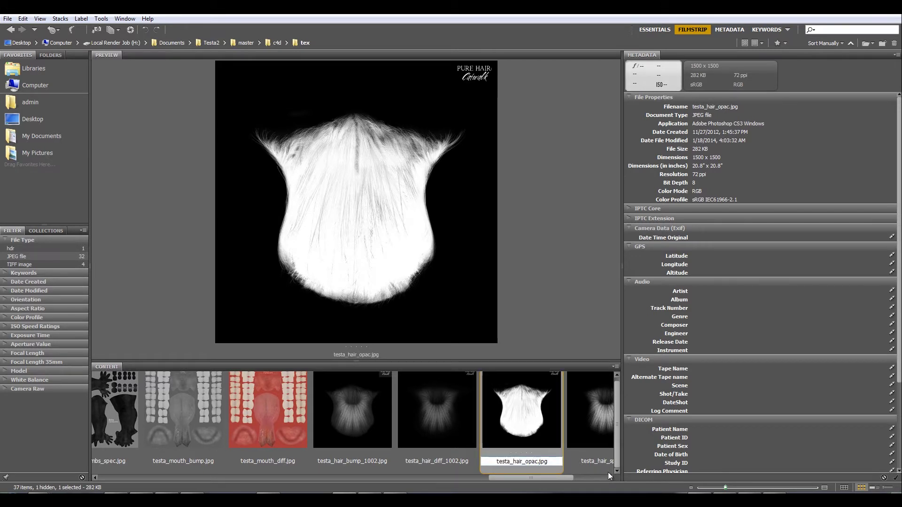
pyautogui.write('_')
pyautogui.write('1002')
pyautogui.click(597, 460)
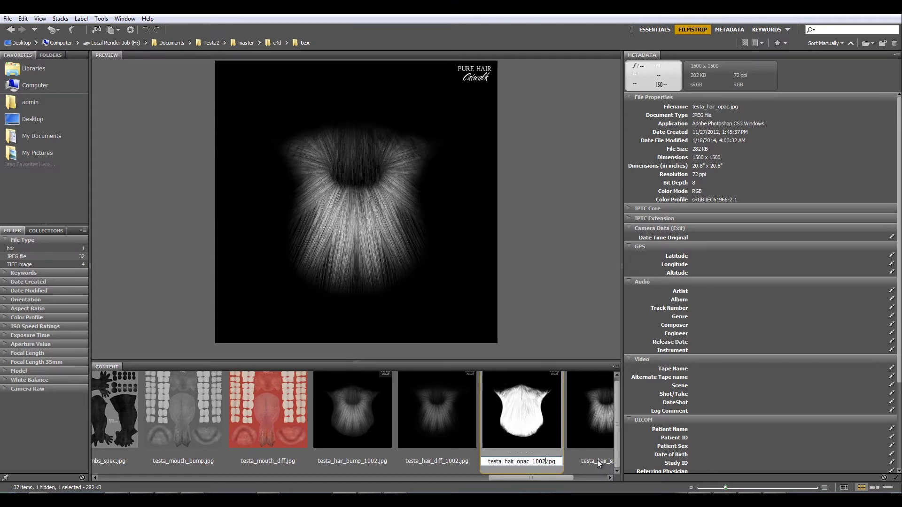
pyautogui.moveTo(557, 475); pyautogui.dragTo(566, 477)
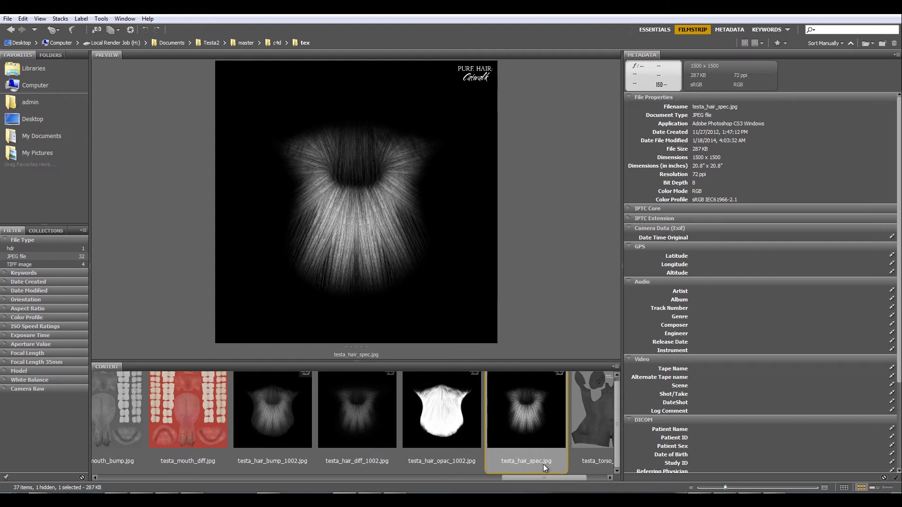
pyautogui.click(536, 462)
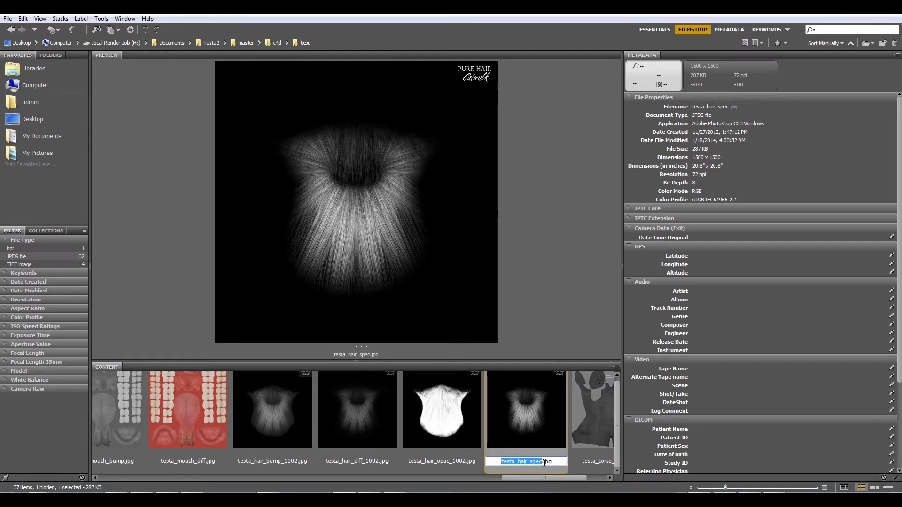
pyautogui.click(563, 459)
pyautogui.write('_10')
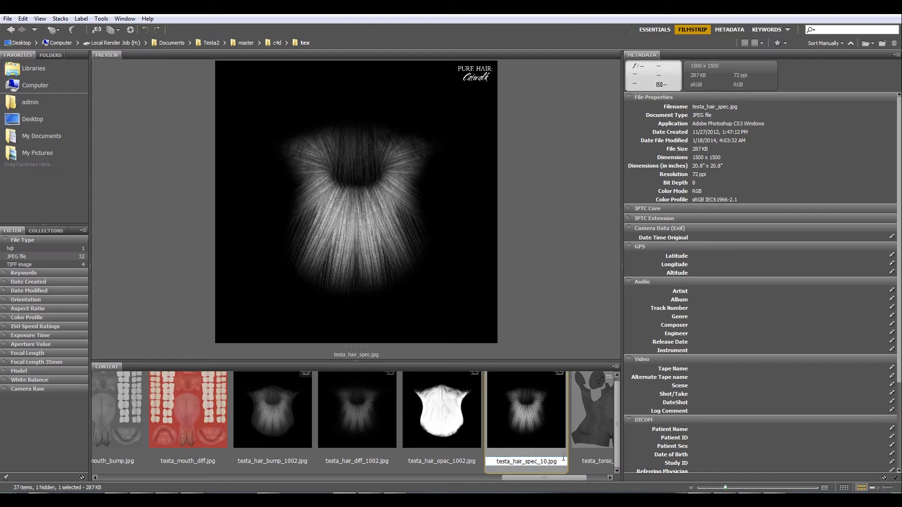
pyautogui.write('02')
pyautogui.click(302, 402)
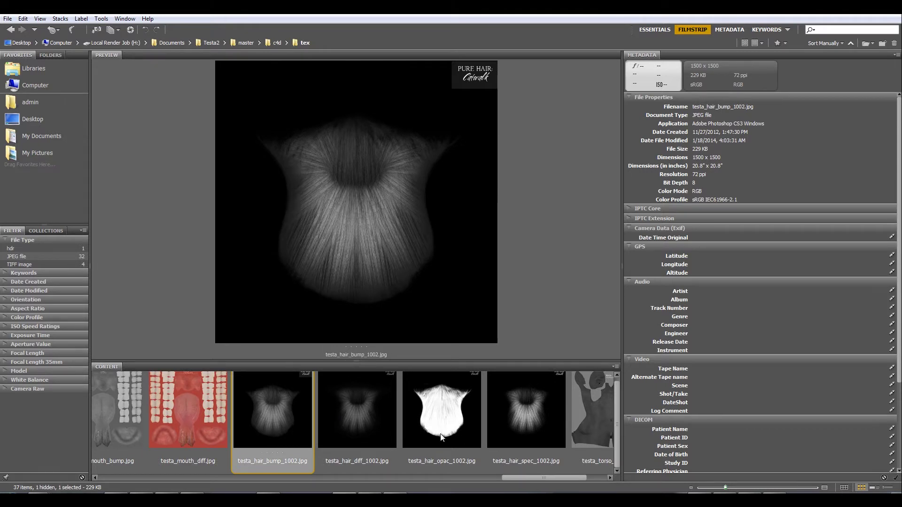
pyautogui.moveTo(512, 475); pyautogui.dragTo(449, 480)
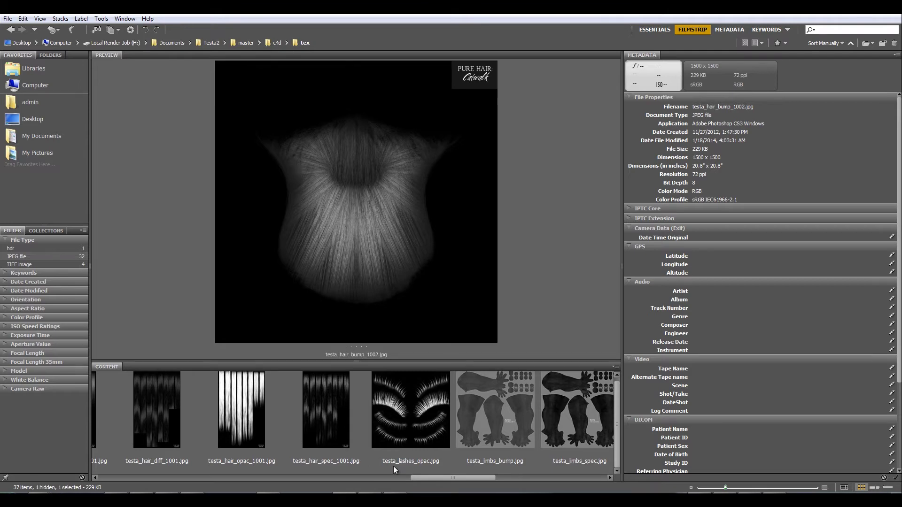
pyautogui.moveTo(418, 477); pyautogui.dragTo(524, 477)
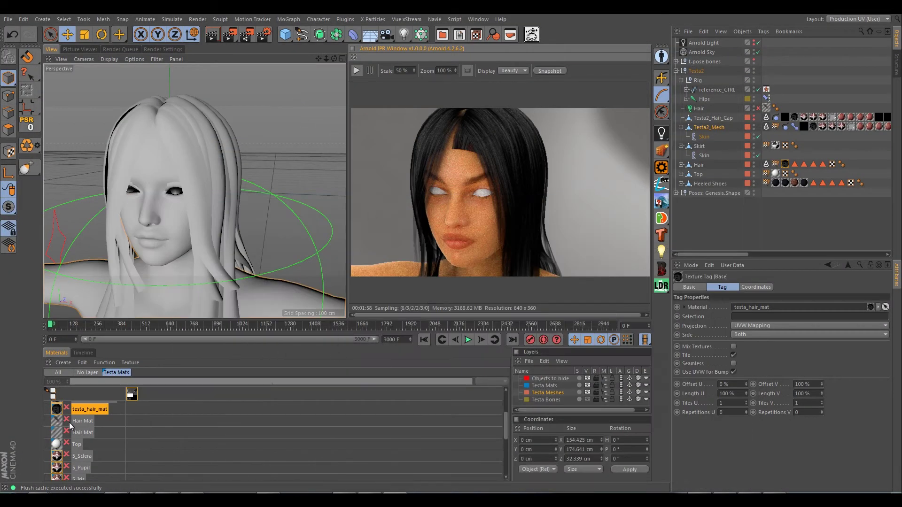
# Step: Open testa_hair_mat's shader network and replace 'strands' with _<udim> in the diffuse image name
pyautogui.click(80, 411)
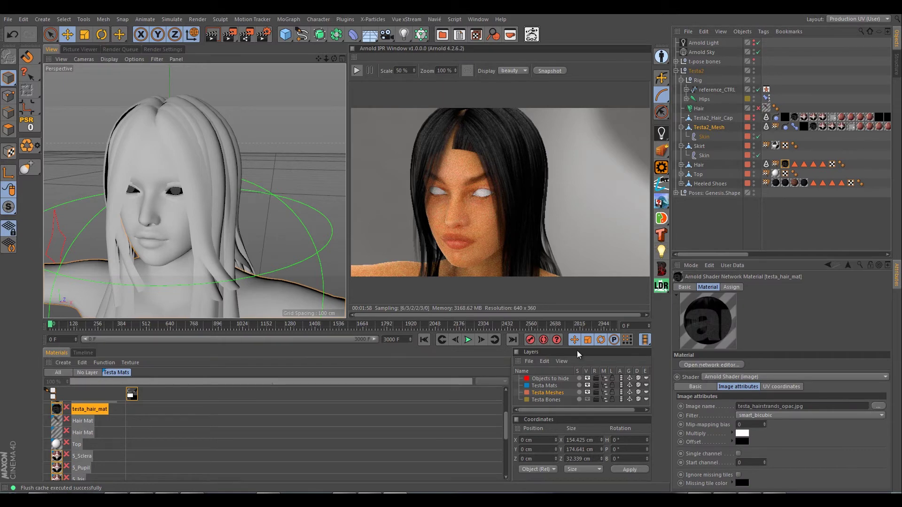
pyautogui.click(699, 365)
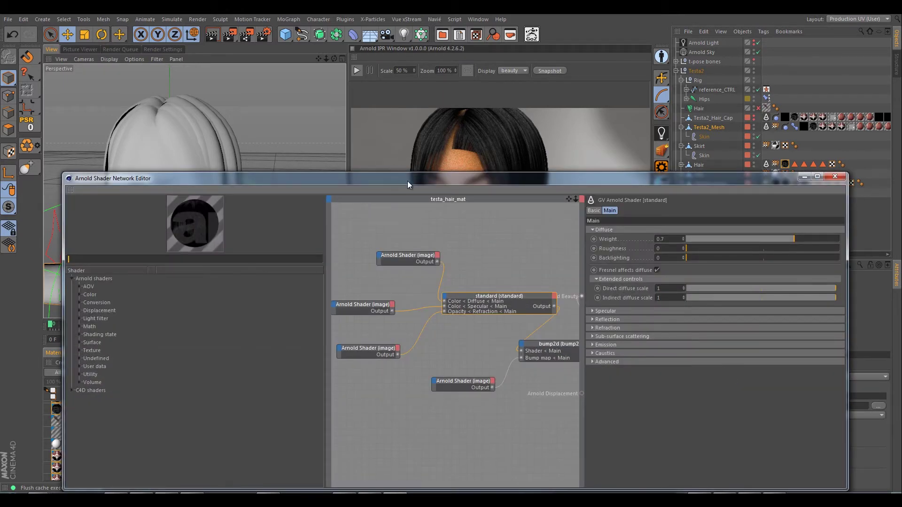
pyautogui.moveTo(407, 181); pyautogui.dragTo(402, 211)
pyautogui.click(413, 287)
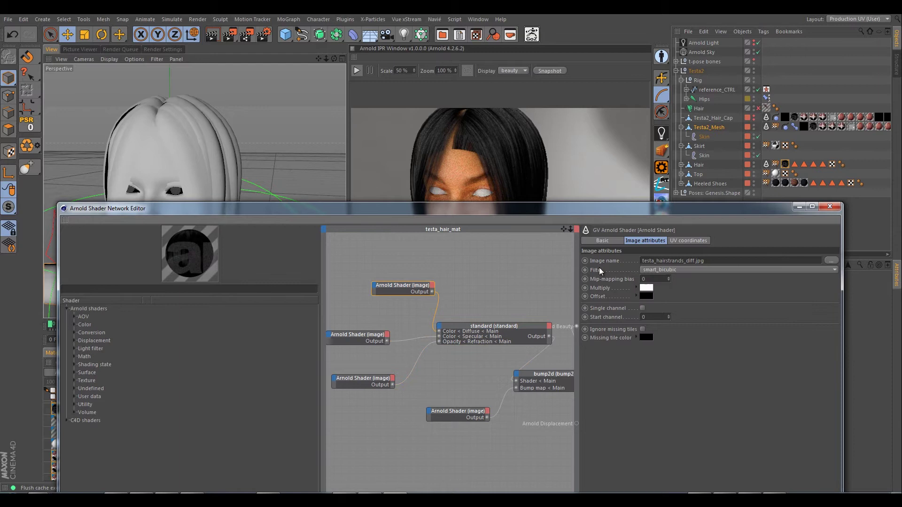
pyautogui.click(684, 261)
pyautogui.press('BackSpace')
pyautogui.press('BackSpace')
pyautogui.press('BackSpace')
pyautogui.press('BackSpace')
pyautogui.press('BackSpace')
pyautogui.press('BackSpace')
pyautogui.press('BackSpace')
pyautogui.write('dim')
pyautogui.hotkey('shift', 'Right')
pyautogui.hotkey('shift', 'Right')
pyautogui.hotkey('shift', 'Right')
pyautogui.hotkey('shift', 'Right')
pyautogui.hotkey('shift', 'Right')
pyautogui.hotkey('shift', 'Right')
pyautogui.hotkey('shift', 'Right')
# Step: Change the specular image name from 'strands' to testa_hair_spec_<udim>.jpg
pyautogui.click(383, 339)
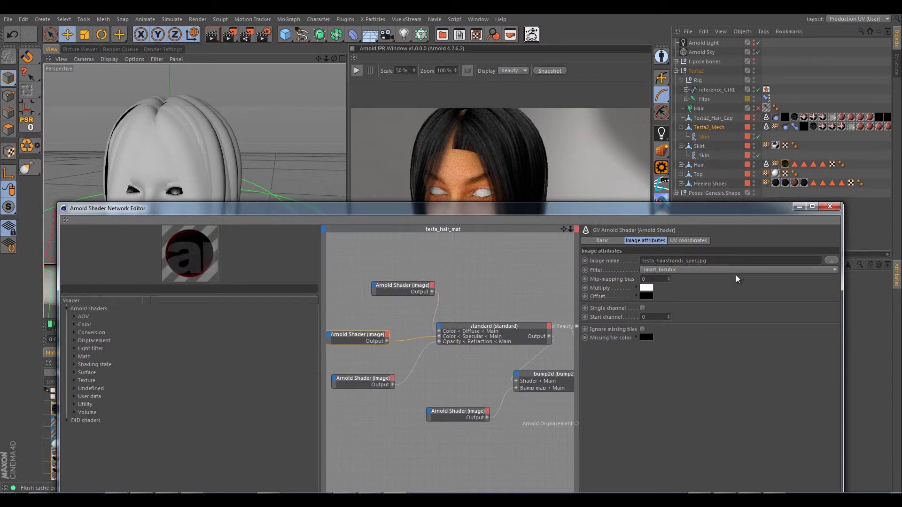
pyautogui.press('Left')
pyautogui.press('Left')
pyautogui.hotkey('shift', 'Right')
pyautogui.hotkey('shift', 'Right')
pyautogui.hotkey('shift', 'Right')
pyautogui.hotkey('shift', 'Right')
pyautogui.hotkey('shift', 'Right')
pyautogui.hotkey('shift', 'Right')
pyautogui.hotkey('shift', 'Right')
pyautogui.press('Delete')
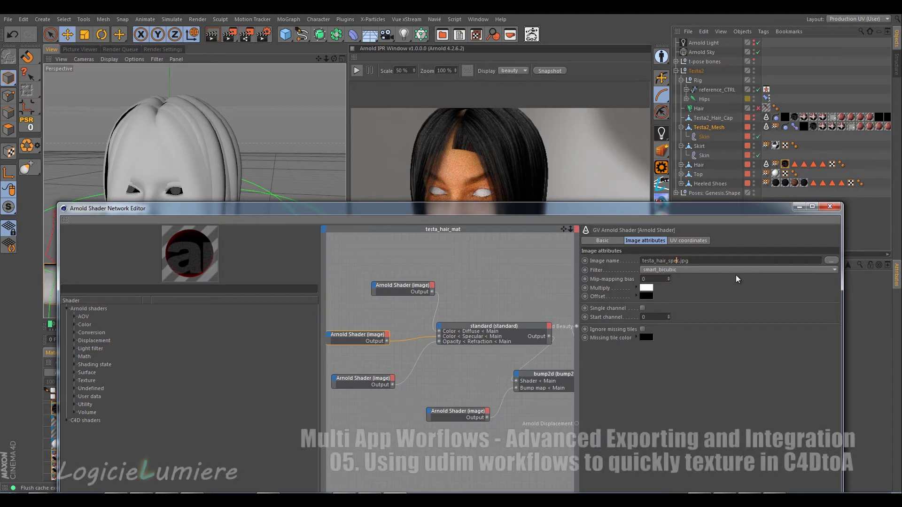
pyautogui.press('Right')
pyautogui.press('Right')
pyautogui.press('Right')
pyautogui.press('Right')
pyautogui.write('_<udim>')
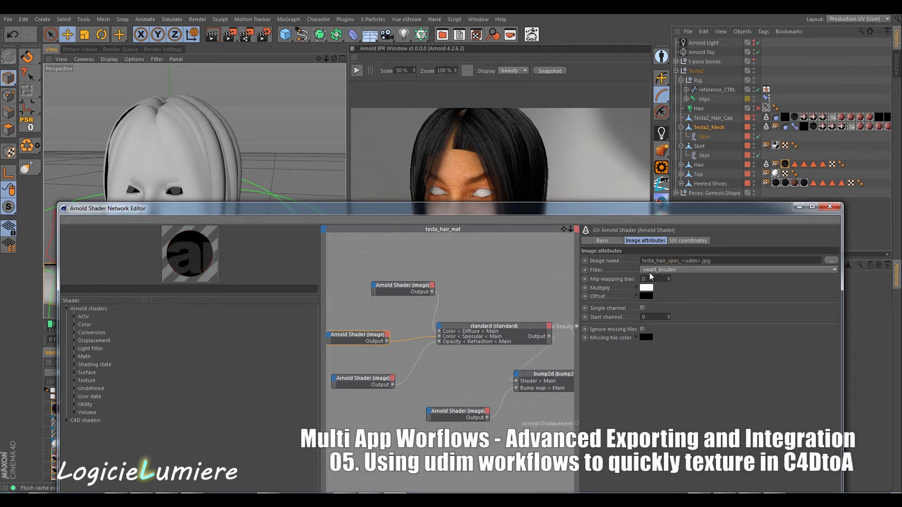
# Step: Change the opacity image name to testa_hair_opac_<udim>.jpg
pyautogui.click(366, 381)
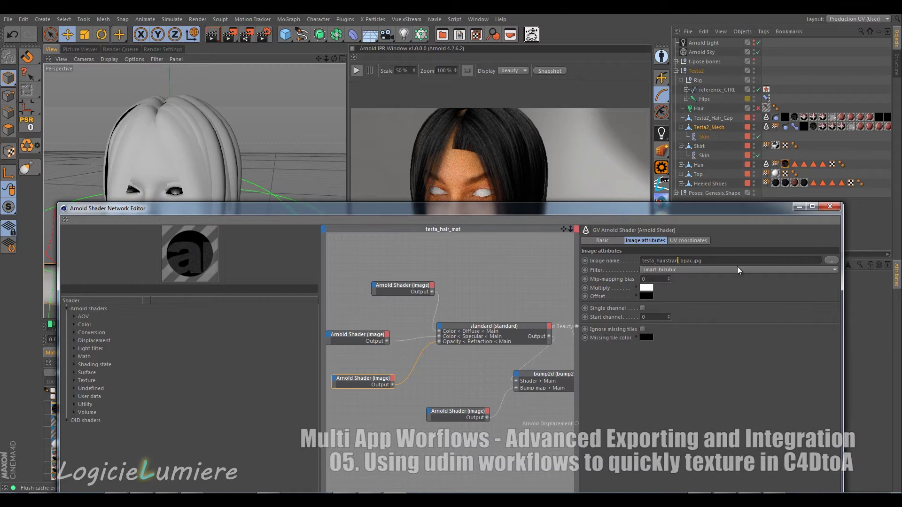
pyautogui.press('BackSpace')
pyautogui.press('BackSpace')
pyautogui.press('BackSpace')
pyautogui.press('BackSpace')
pyautogui.press('BackSpace')
pyautogui.press('BackSpace')
pyautogui.press('BackSpace')
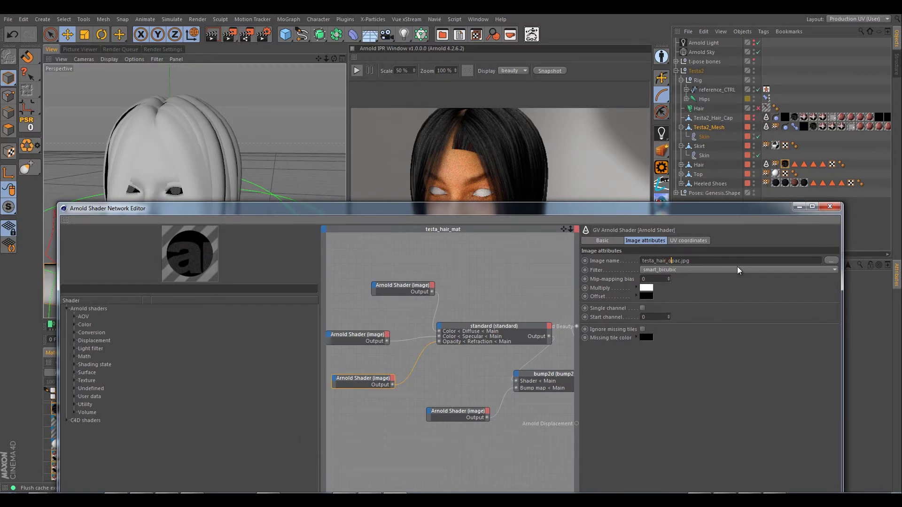
pyautogui.write('__<udim>')
pyautogui.press('BackSpace')
pyautogui.click(445, 412)
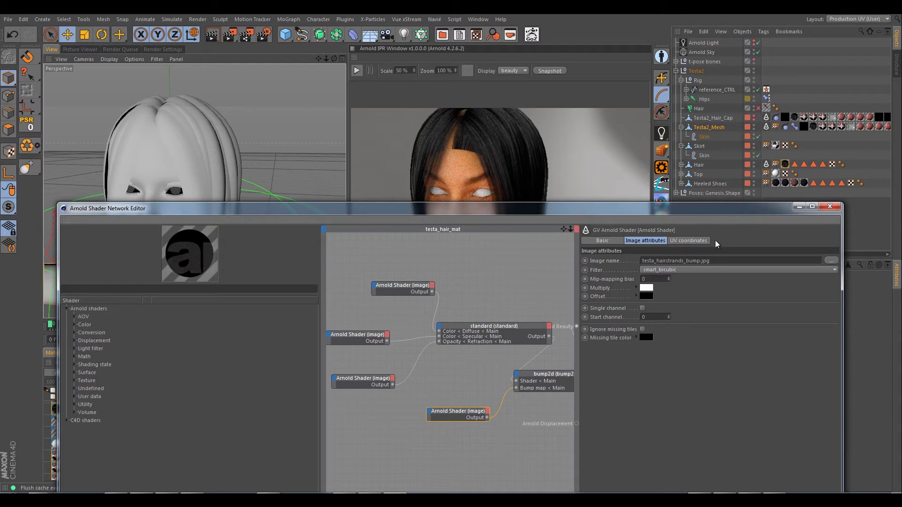
# Step: Add _<udim> to the bump image name, making it testa_hairstrands_bump_<udim>.jpg, and close the network editor
pyautogui.click(698, 260)
pyautogui.write('_')
pyautogui.write('_<udim>')
pyautogui.press('BackSpace')
pyautogui.moveTo(540, 209); pyautogui.dragTo(512, 141)
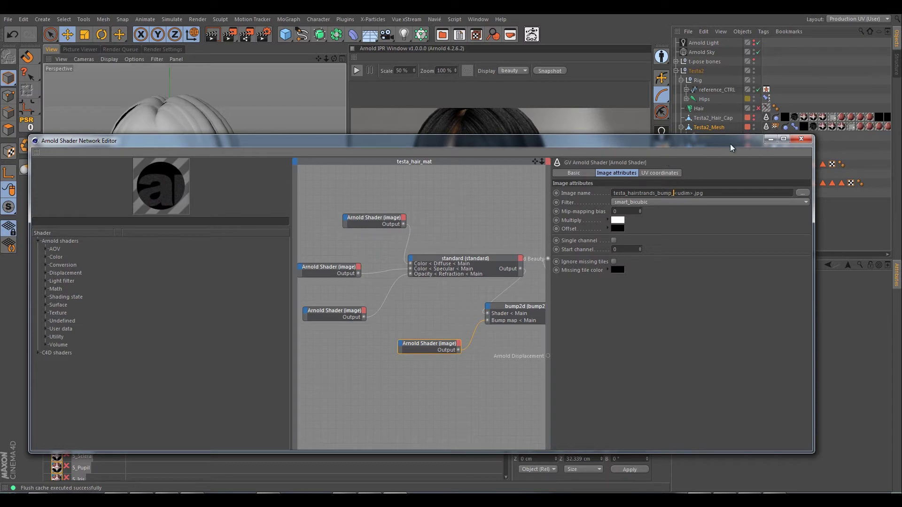
pyautogui.moveTo(732, 145); pyautogui.dragTo(750, 177)
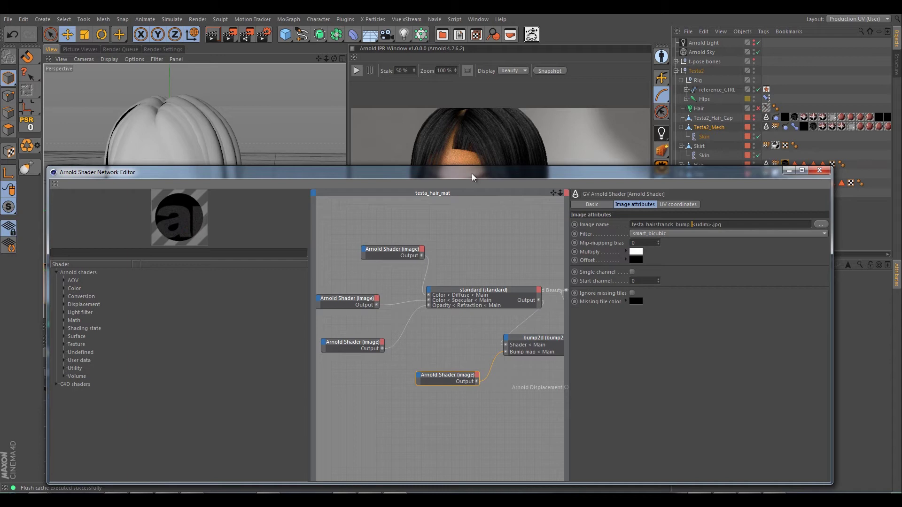
pyautogui.moveTo(474, 176); pyautogui.dragTo(480, 159)
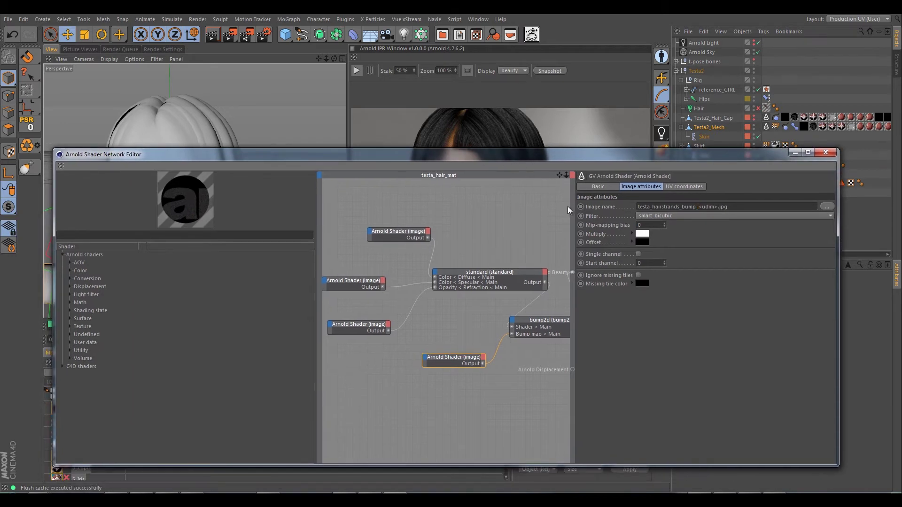
pyautogui.click(829, 155)
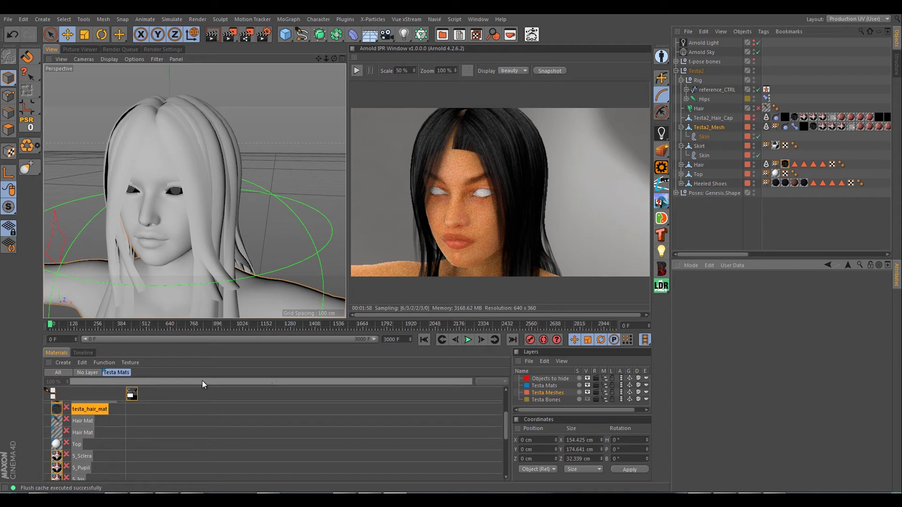
# Step: Set the Hair testa_hair_mat tag's Offset V to 0 % and load the Production UV (User) layout
pyautogui.click(832, 164)
pyautogui.click(785, 164)
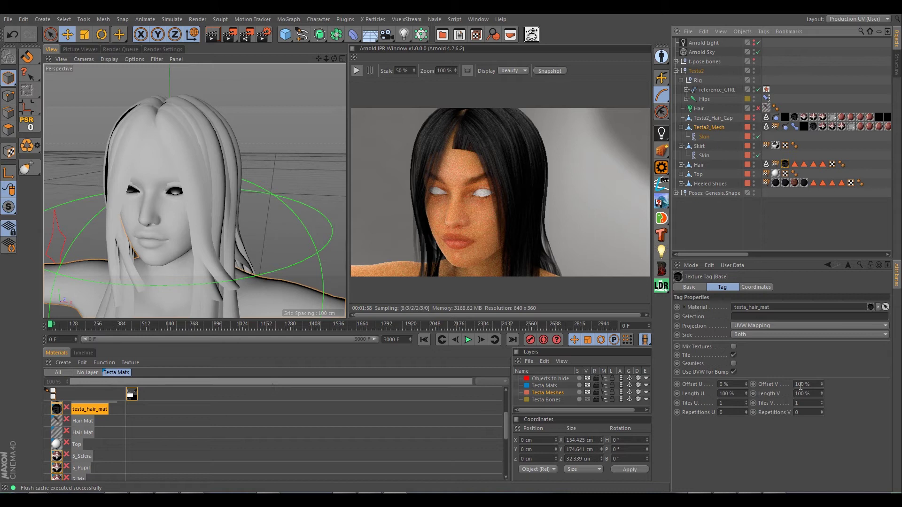
pyautogui.click(805, 384)
pyautogui.write('0')
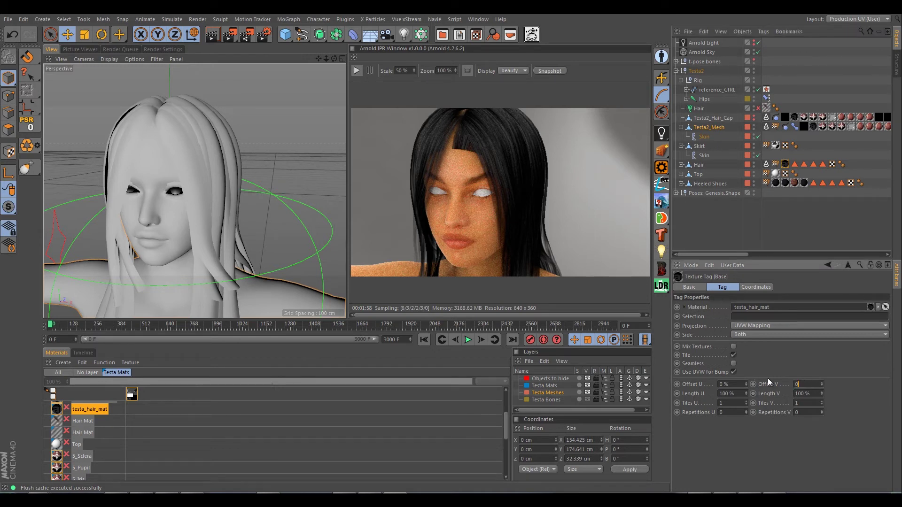
pyautogui.press('Return')
pyautogui.click(811, 395)
pyautogui.click(839, 18)
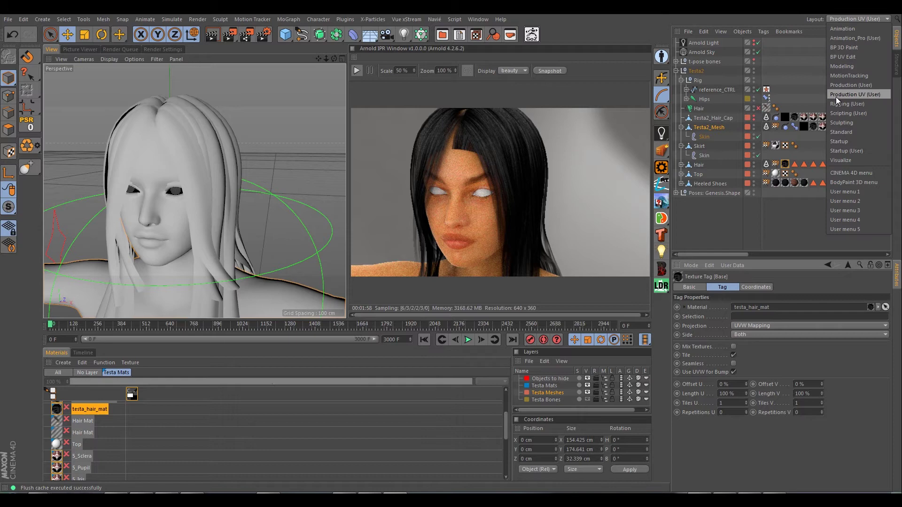
pyautogui.click(851, 94)
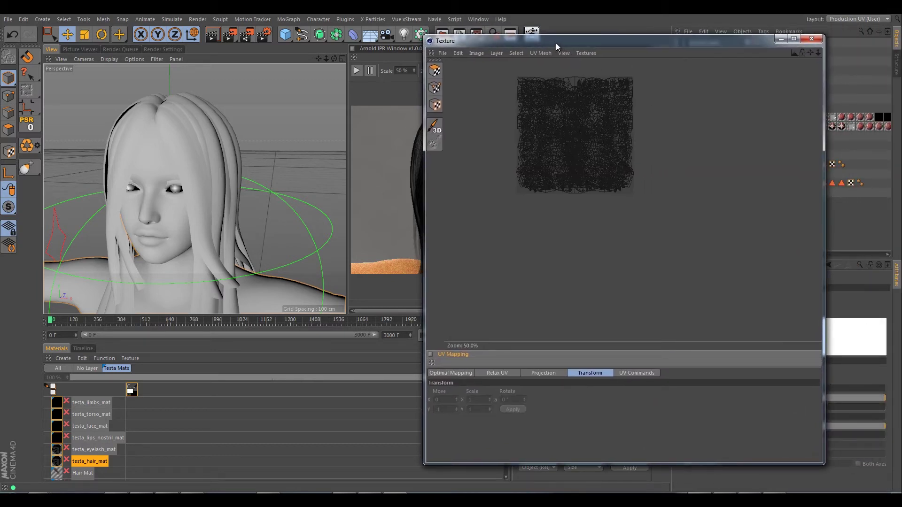
# Step: Move the hair's Skullcap_Selection UVs by X 1, Y 0 and minimize the UV editor
pyautogui.moveTo(556, 44); pyautogui.dragTo(258, 60)
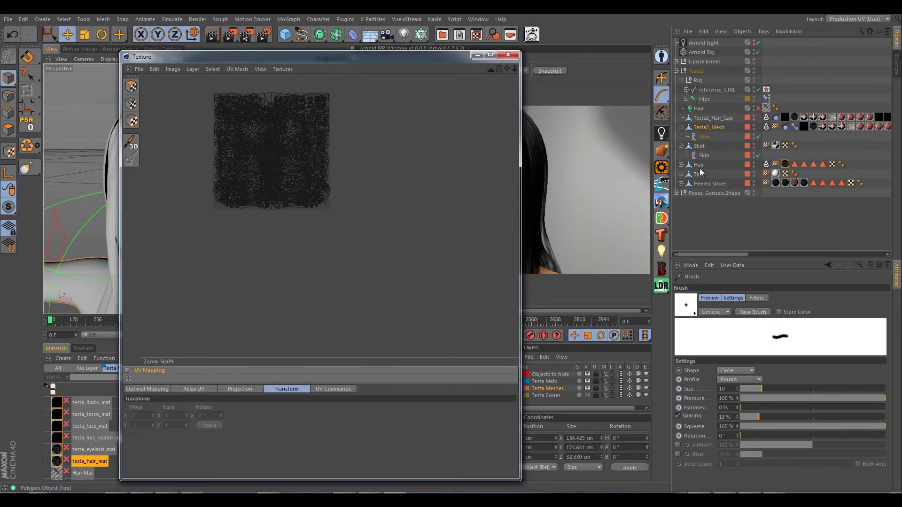
pyautogui.click(832, 165)
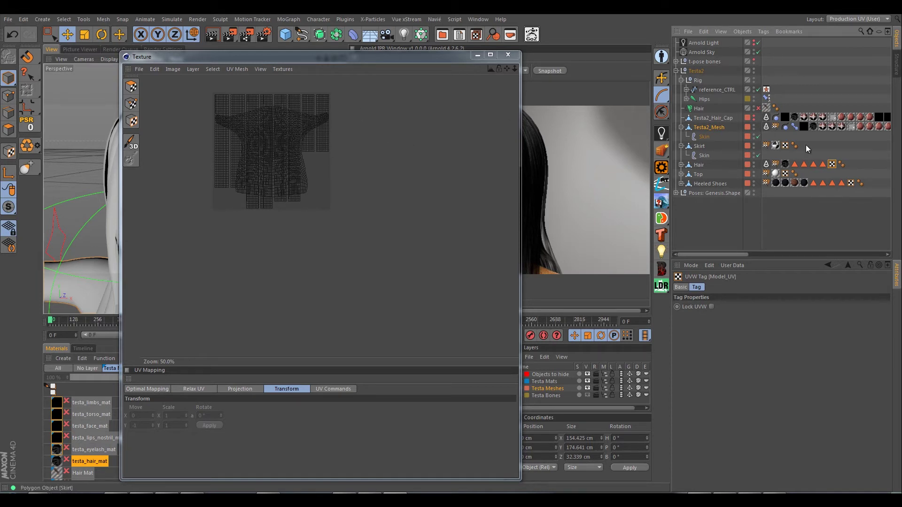
pyautogui.click(795, 165)
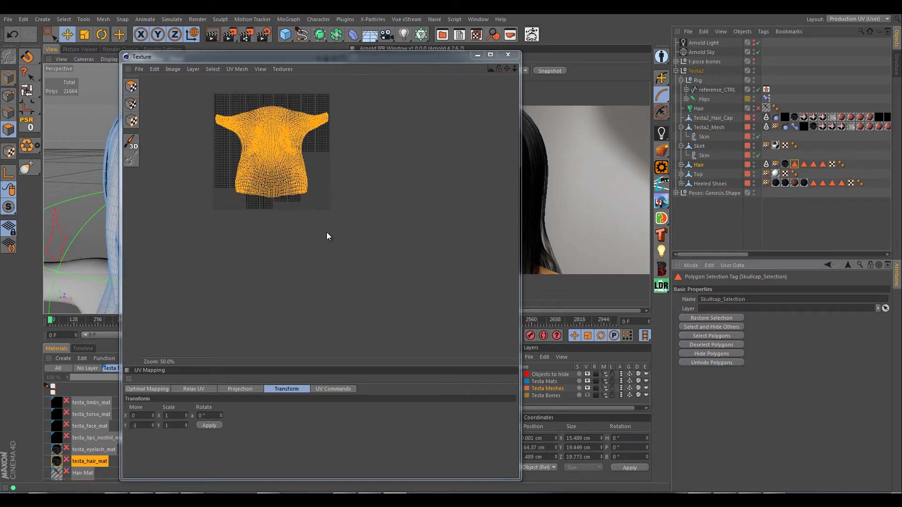
pyautogui.press('Escape')
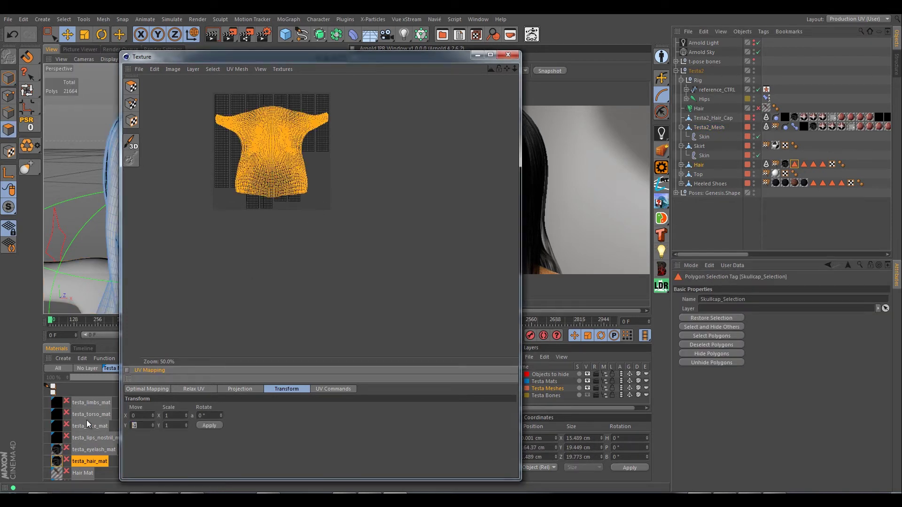
pyautogui.hotkey('shift', 'Tab')
pyautogui.write('1')
pyautogui.click(211, 426)
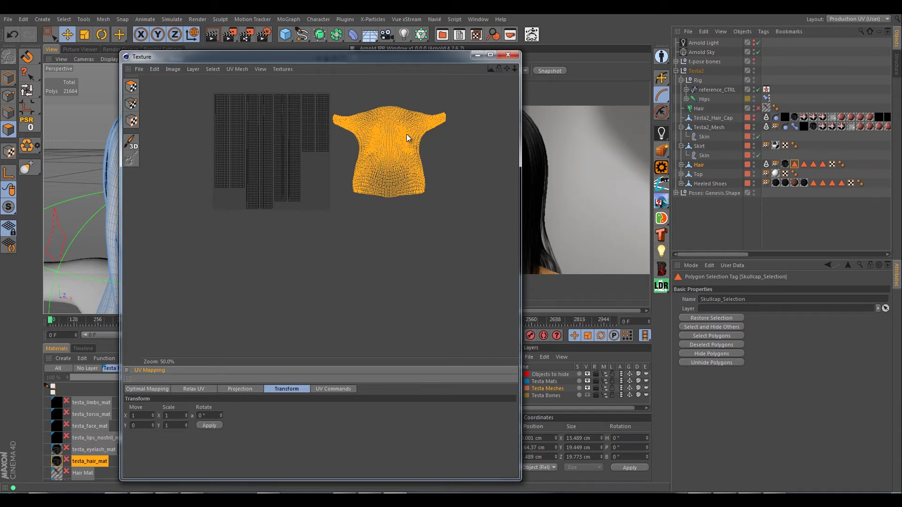
pyautogui.click(477, 54)
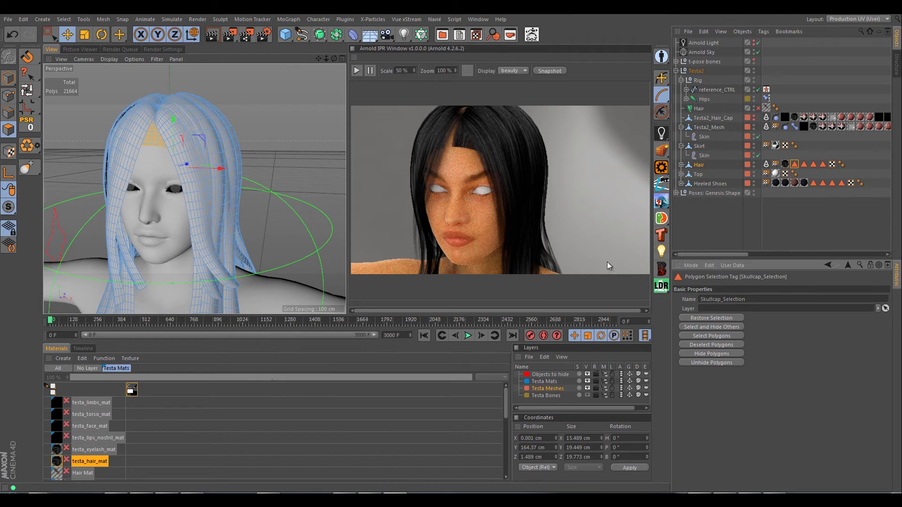
# Step: Restart the Arnold interactive render from the IPR window
pyautogui.click(358, 73)
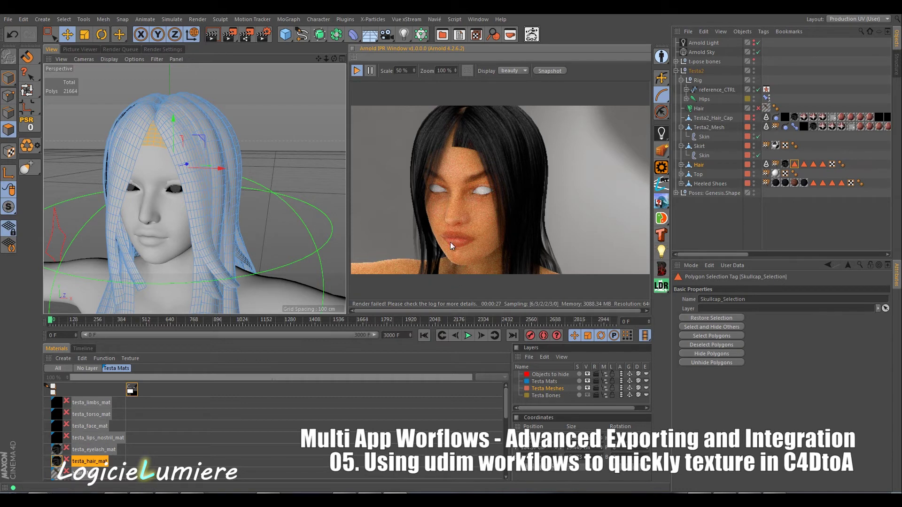
pyautogui.hotkey('shift', 'c')
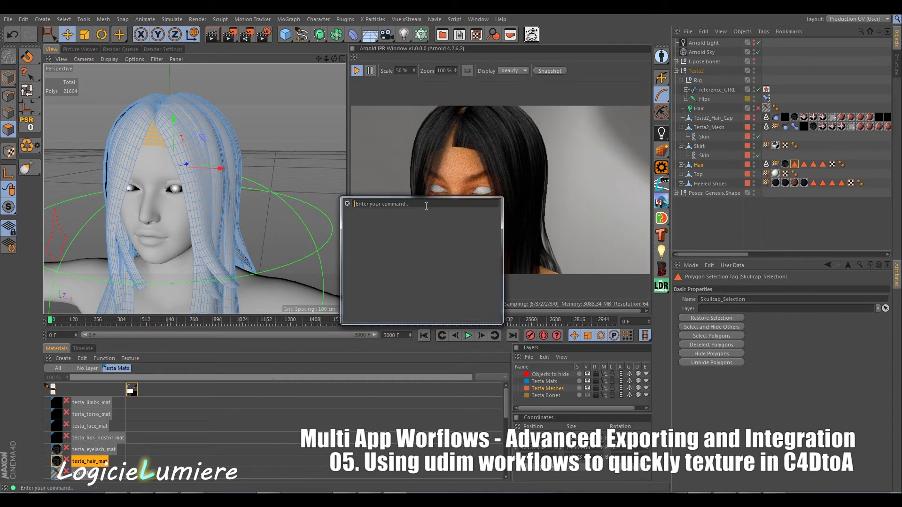
pyautogui.write('console')
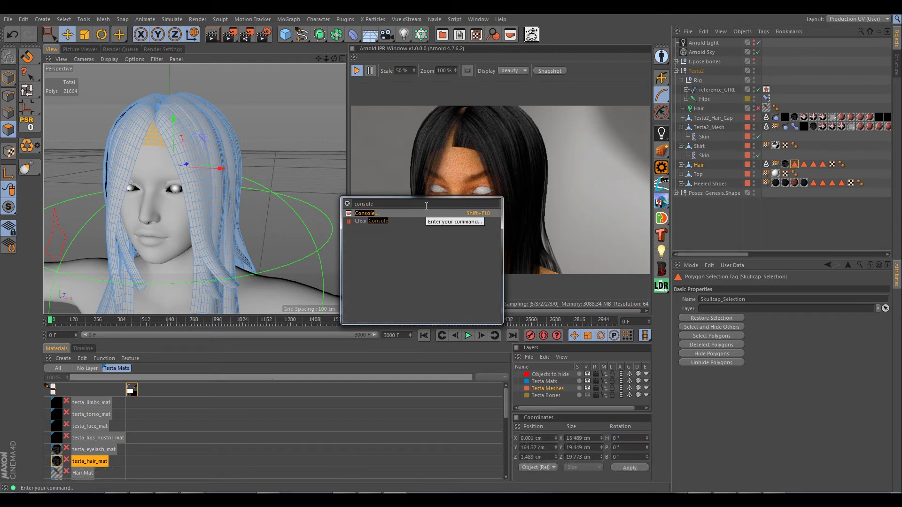
pyautogui.press('Return')
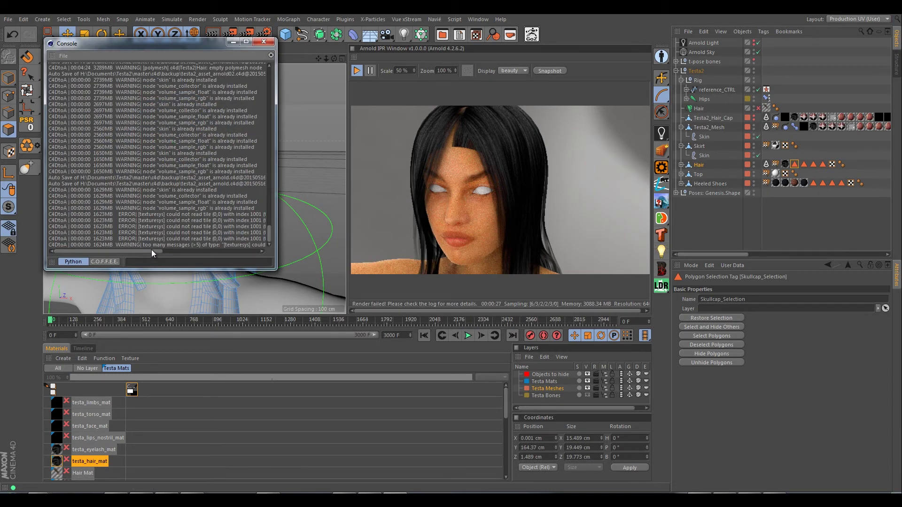
pyautogui.moveTo(151, 249); pyautogui.dragTo(218, 249)
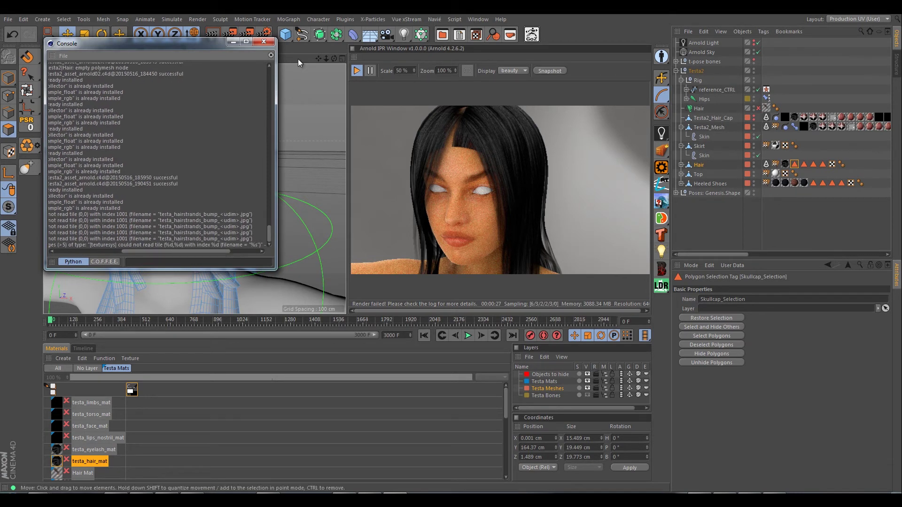
pyautogui.click(264, 42)
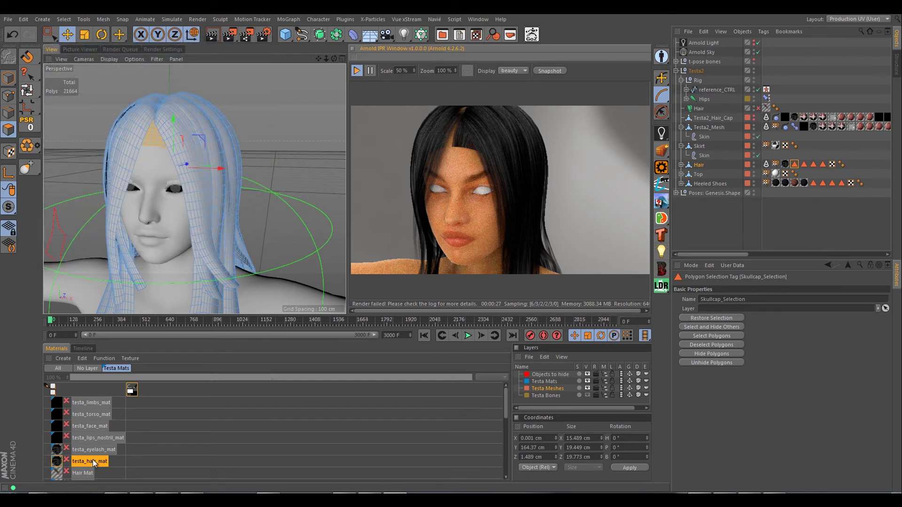
# Step: Check testa_hair_mat's four image nodes and remove 'strands' from the bump image name
pyautogui.click(92, 461)
pyautogui.click(705, 366)
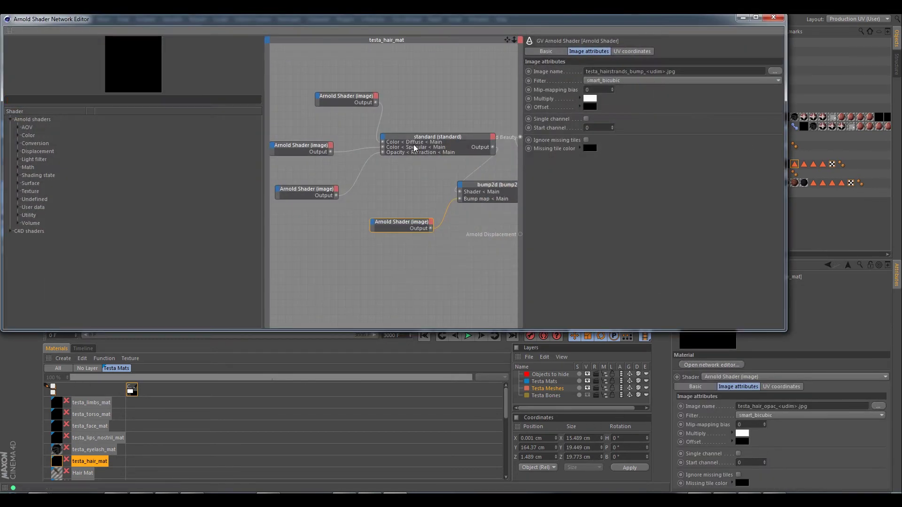
pyautogui.click(347, 97)
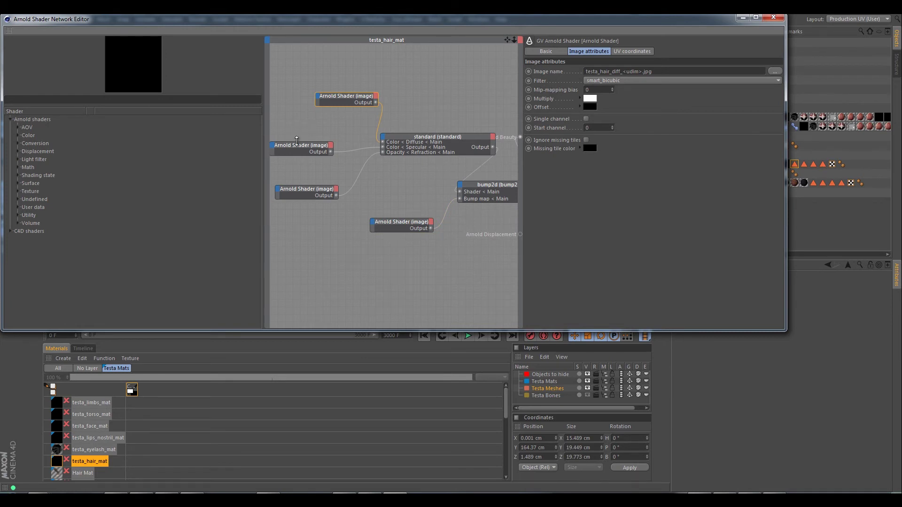
pyautogui.click(307, 149)
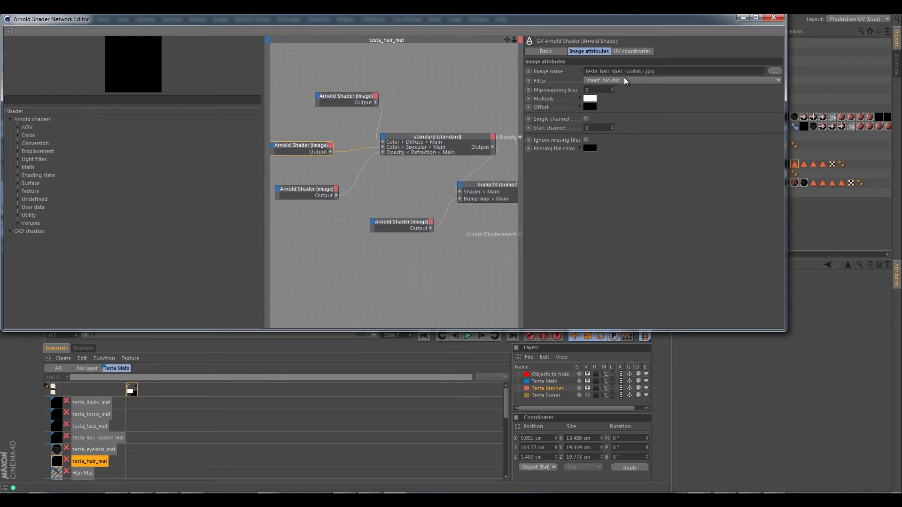
pyautogui.click(310, 197)
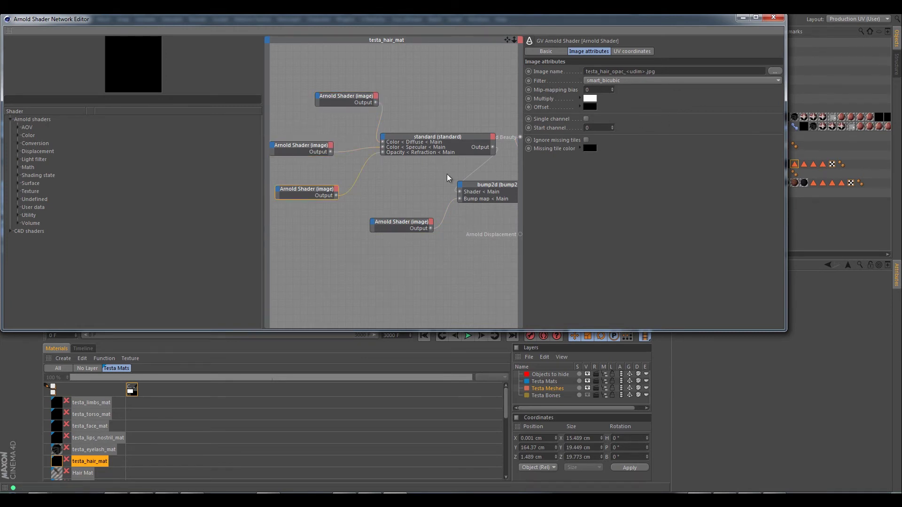
pyautogui.click(397, 223)
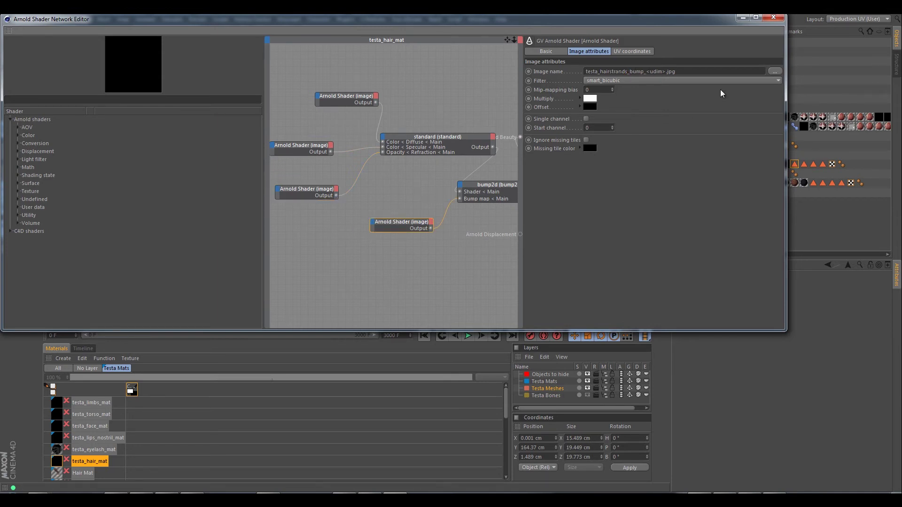
pyautogui.press('BackSpace')
pyautogui.press('BackSpace')
pyautogui.press('BackSpace')
pyautogui.press('BackSpace')
pyautogui.press('BackSpace')
pyautogui.press('BackSpace')
pyautogui.press('BackSpace')
pyautogui.click(773, 18)
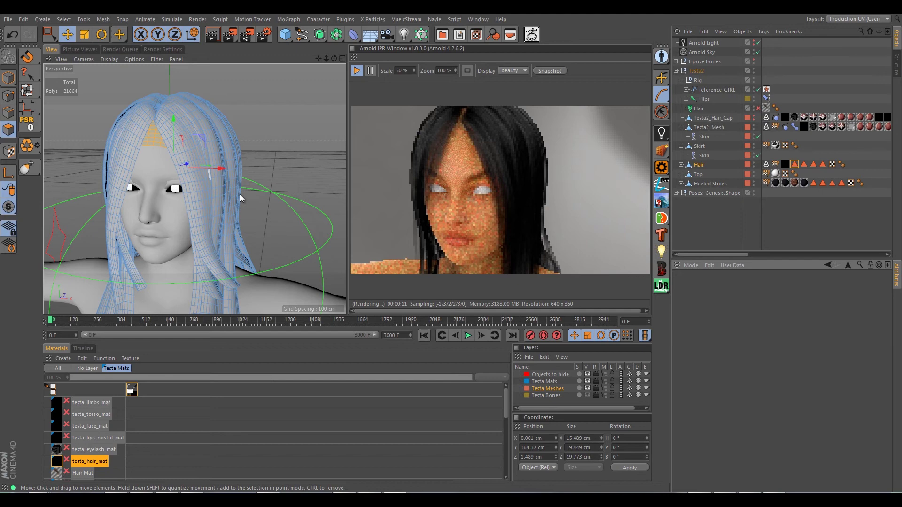
pyautogui.scroll(-3, 227, 190)
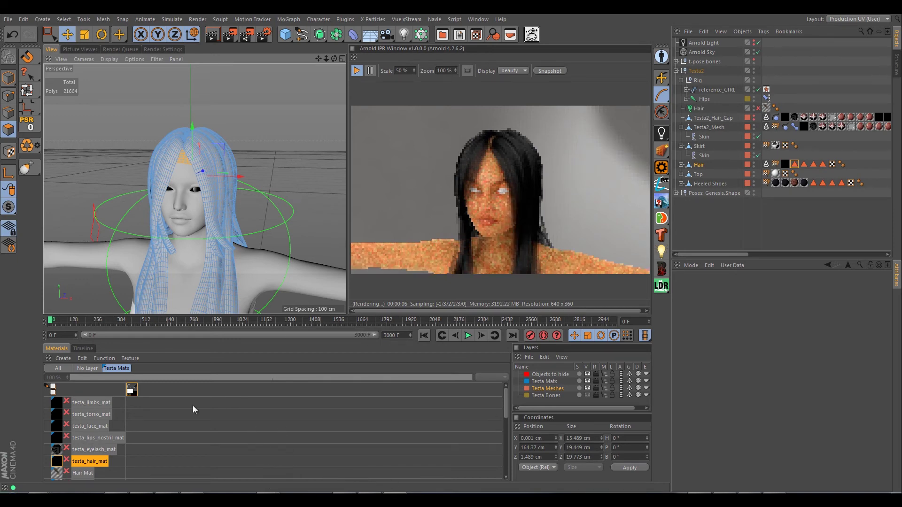
# Step: Switch through the pre-renders and renders Explorer windows to the c4d project folder
pyautogui.moveTo(41, 494)
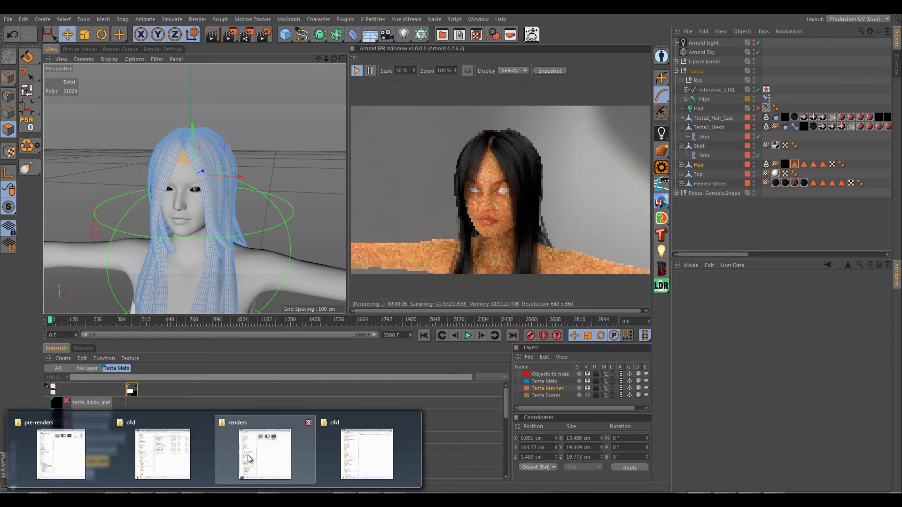
pyautogui.moveTo(333, 443)
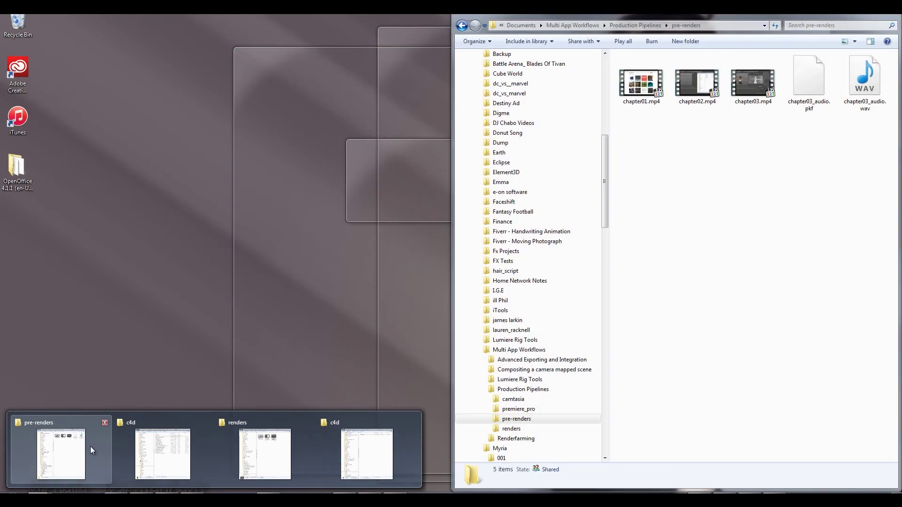
pyautogui.click(90, 447)
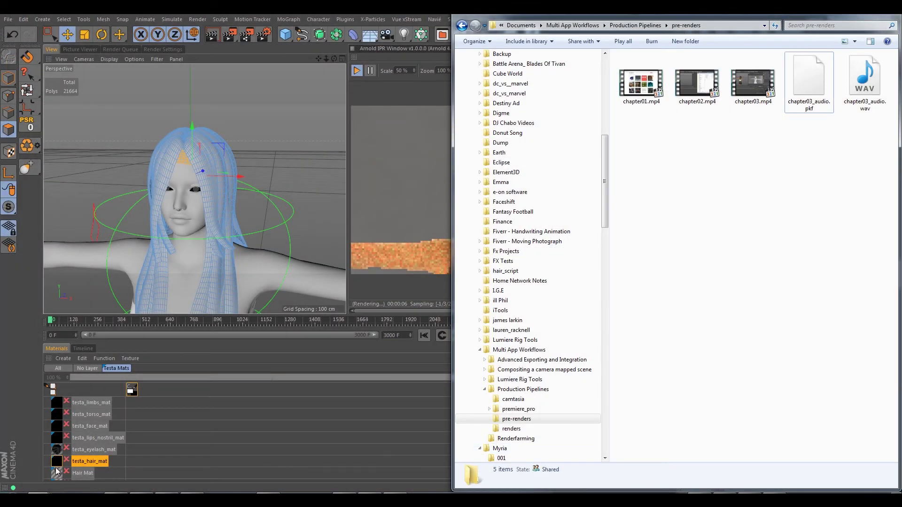
pyautogui.moveTo(41, 494)
pyautogui.click(270, 441)
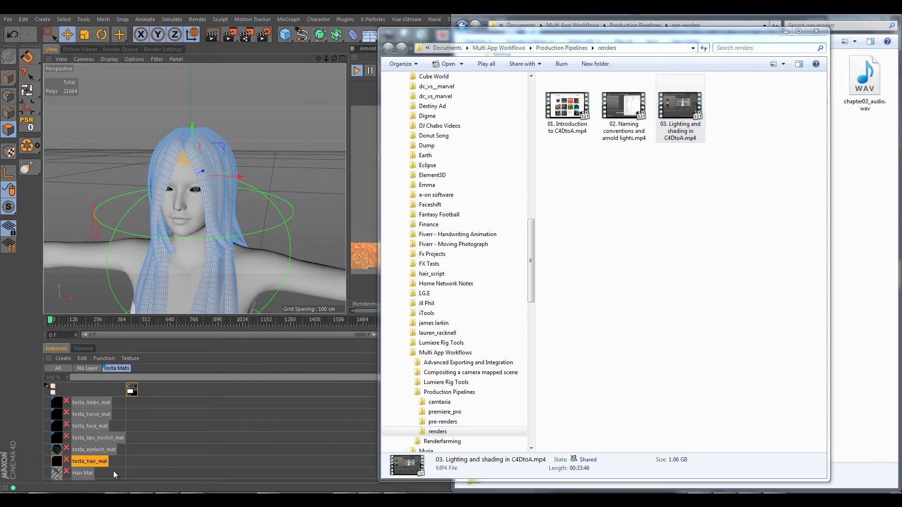
pyautogui.moveTo(362, 447)
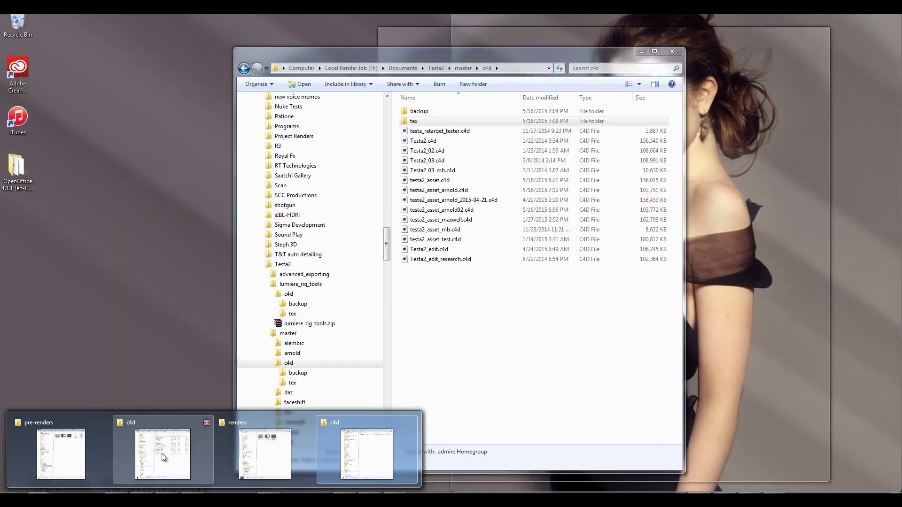
pyautogui.click(162, 453)
pyautogui.moveTo(438, 60); pyautogui.dragTo(513, 59)
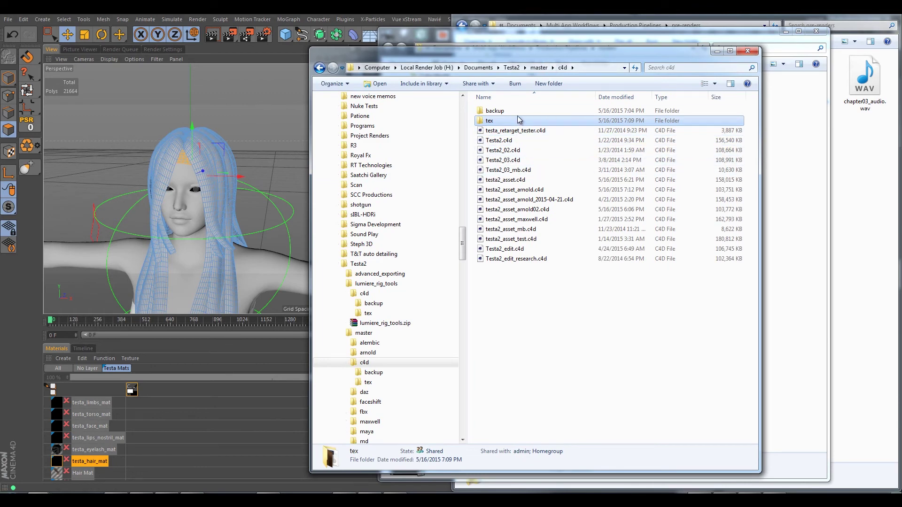
# Step: Browse from Documents into Myria > Moremi > master, select c4d, then return to Cinema 4D
pyautogui.click(479, 67)
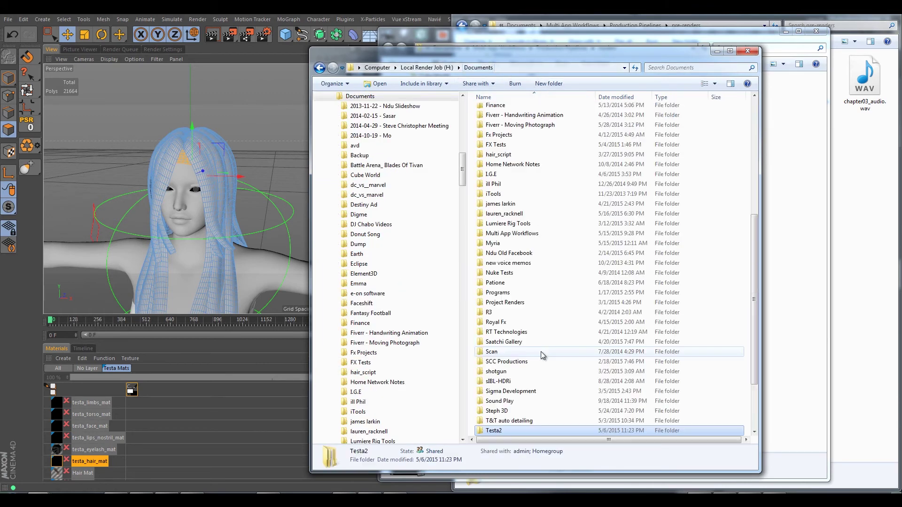
pyautogui.scroll(-3, 536, 382)
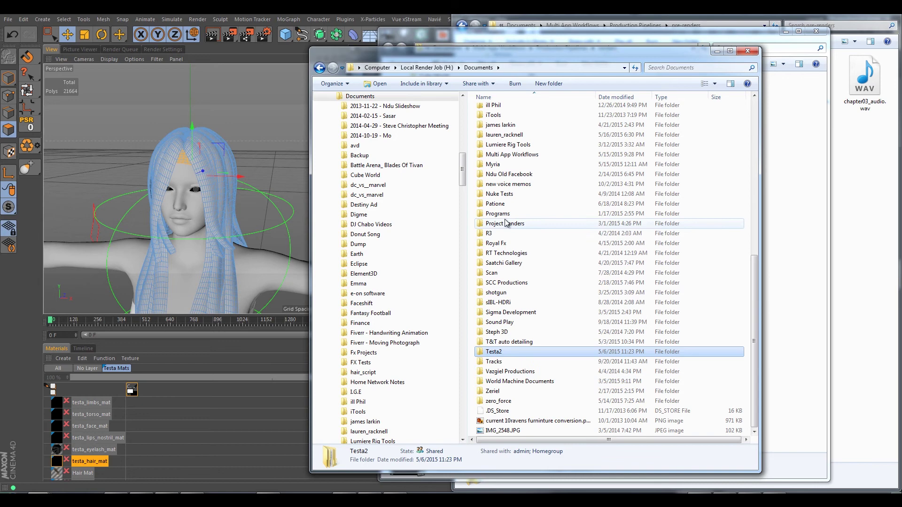
pyautogui.doubleClick(501, 164)
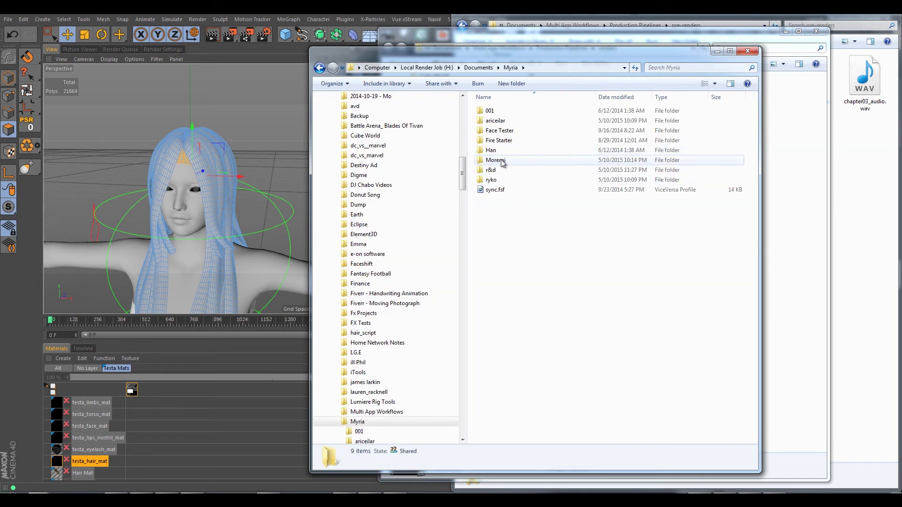
pyautogui.doubleClick(502, 163)
pyautogui.doubleClick(494, 111)
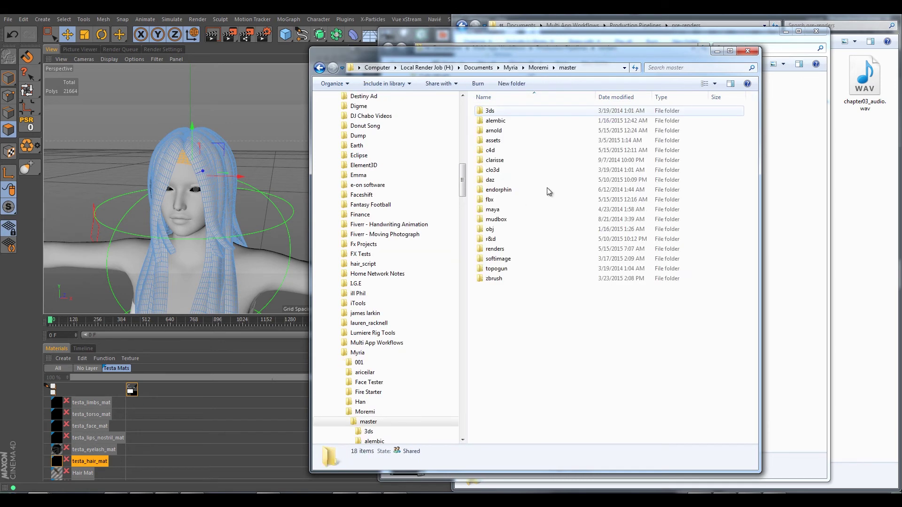
pyautogui.click(501, 148)
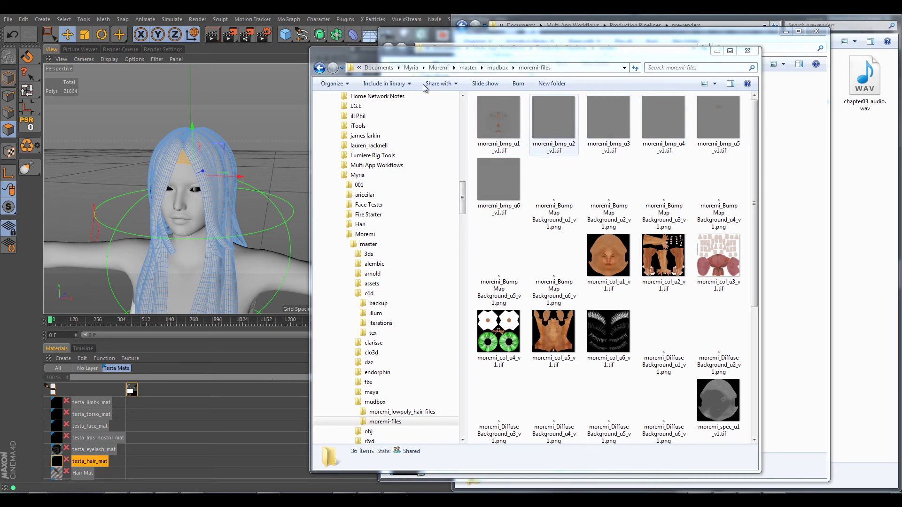
pyautogui.hotkey('alt', 'Tab')
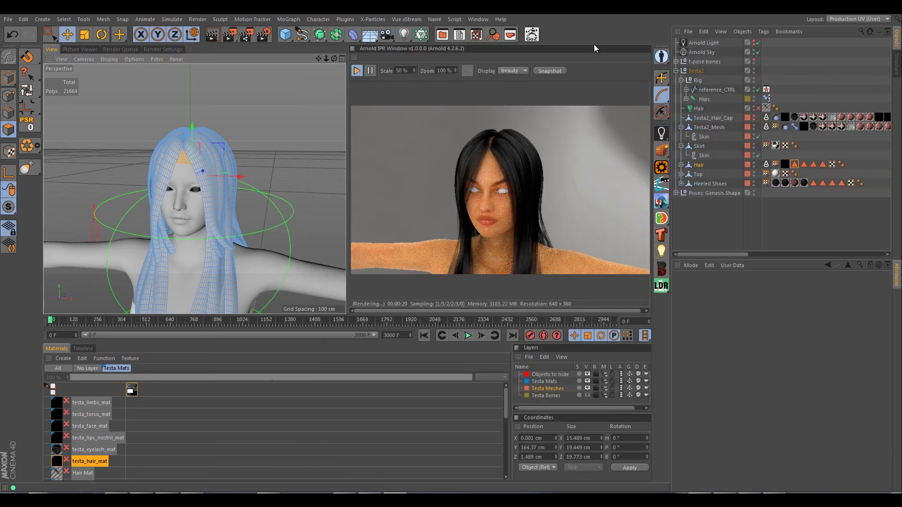
# Step: Open the Arnold for Cinema 4D User Guide from the Arnold plugin's Help menu
pyautogui.click(661, 134)
pyautogui.moveTo(701, 337)
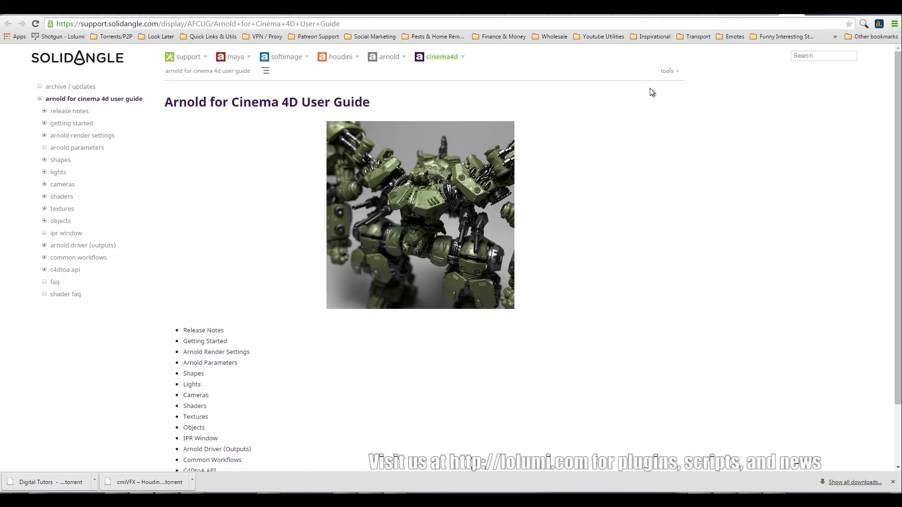
# Step: Search the Arnold docs for 'ud' and read the <udim> page
pyautogui.click(820, 56)
pyautogui.write('udm')
pyautogui.press('BackSpace')
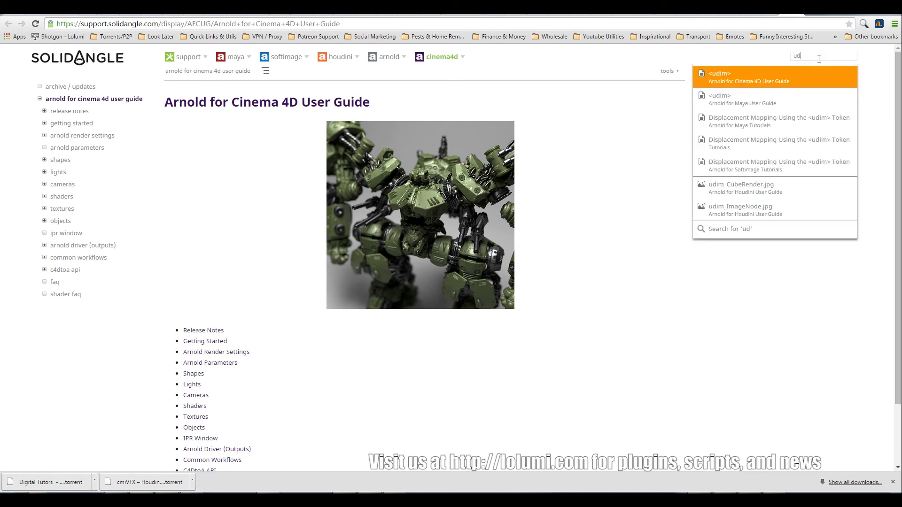
pyautogui.click(741, 75)
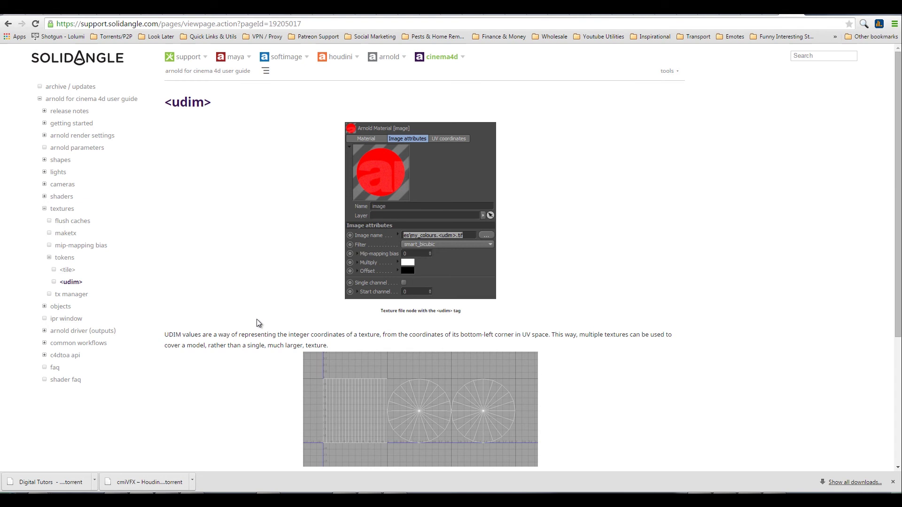
pyautogui.scroll(-4, 244, 336)
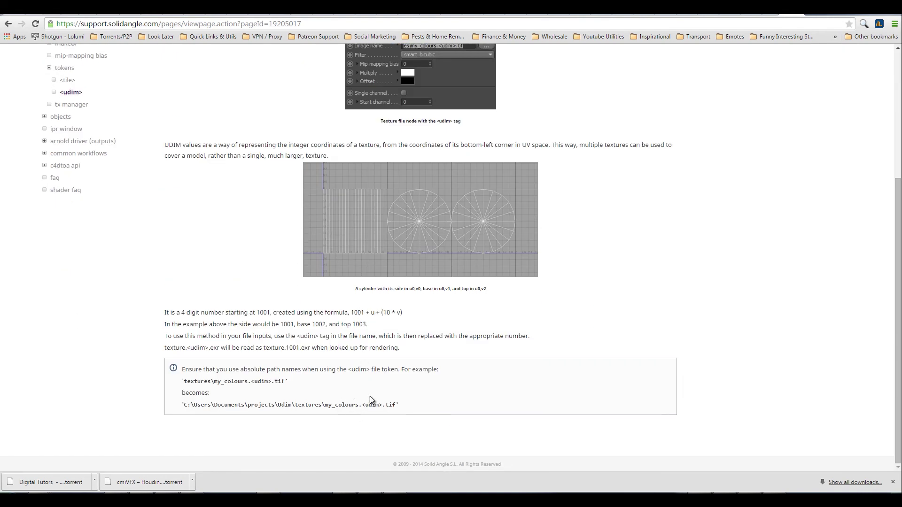
pyautogui.scroll(4, 315, 339)
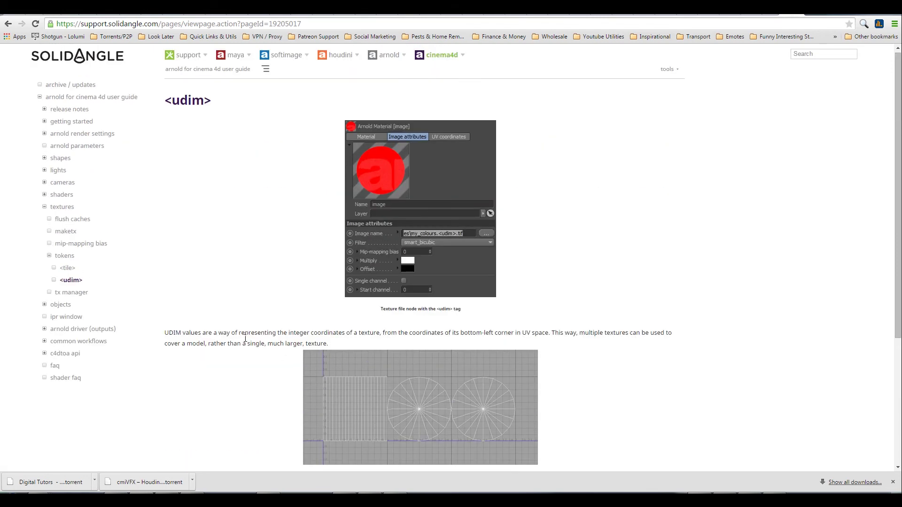
# Step: Read through the <tile> token documentation page
pyautogui.click(68, 269)
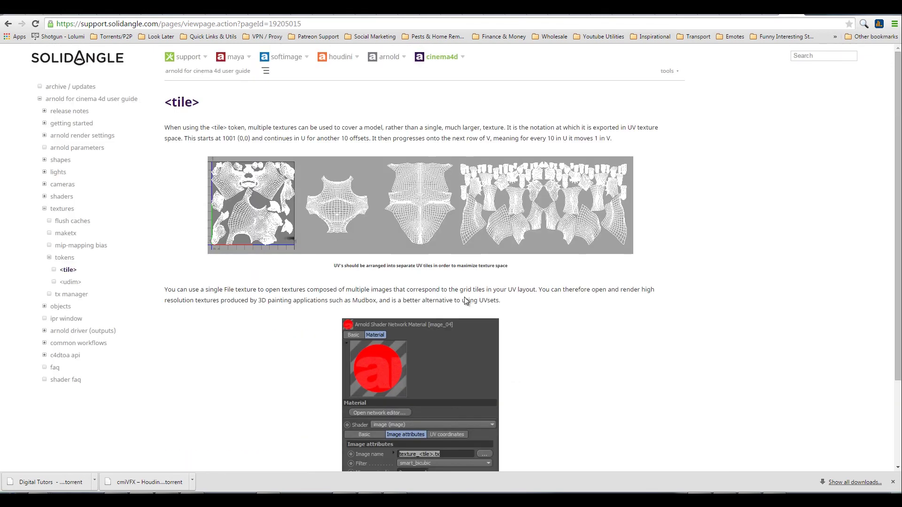
pyautogui.scroll(-3, 410, 299)
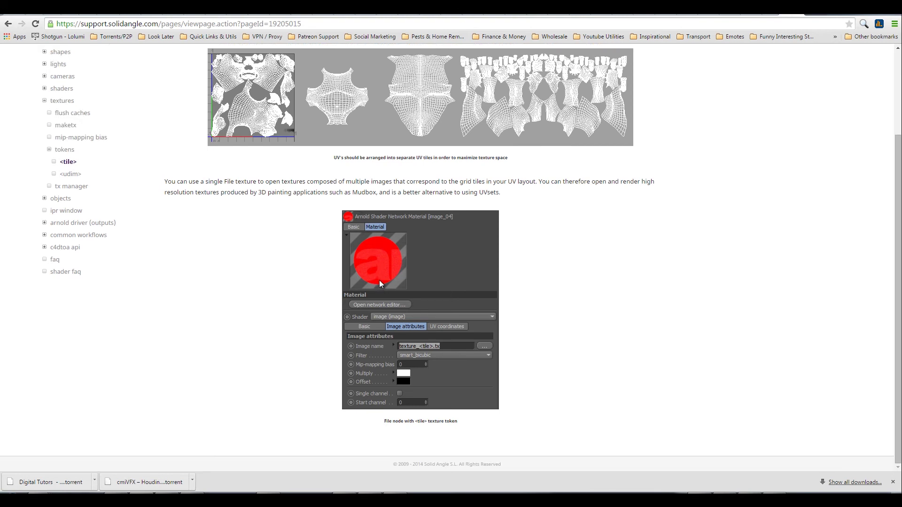
pyautogui.scroll(3, 407, 279)
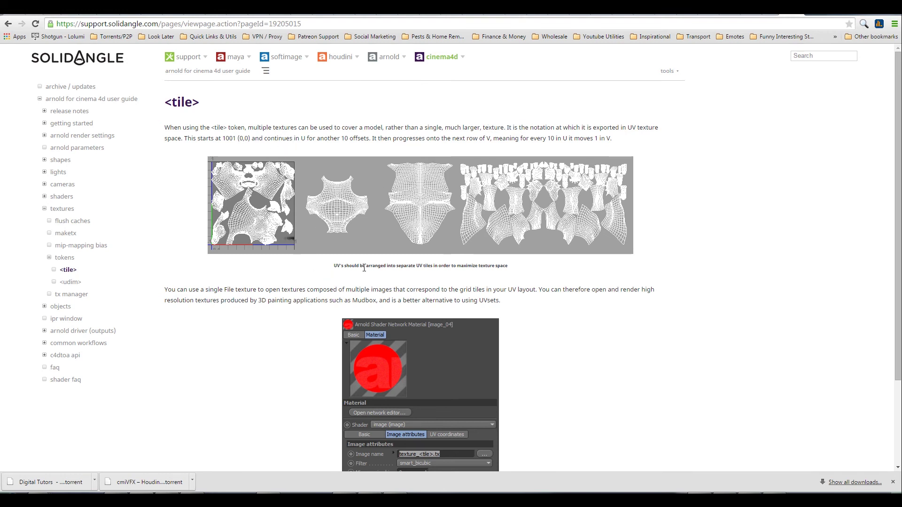
pyautogui.scroll(-2, 328, 298)
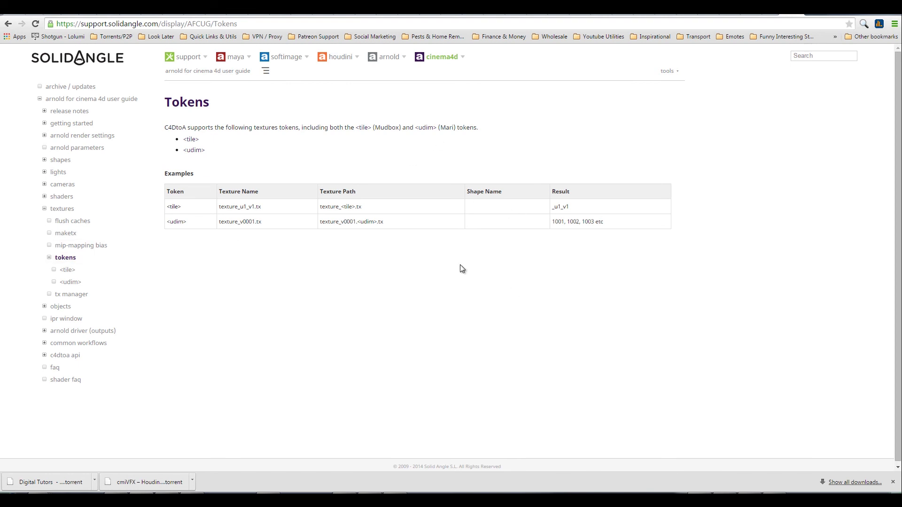
pyautogui.hotkey('alt', 'Tab')
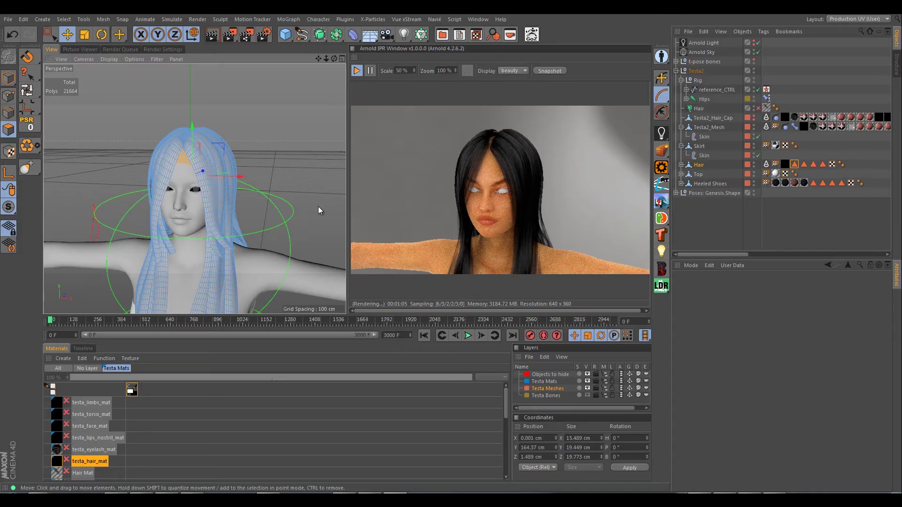
pyautogui.scroll(-5, 252, 215)
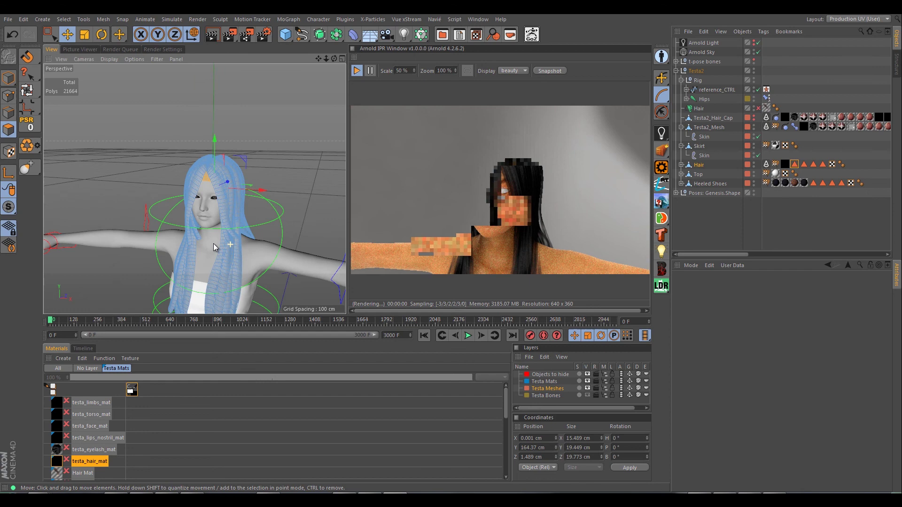
pyautogui.keyDown('alt'); pyautogui.moveTo(213, 244); pyautogui.dragTo(211, 175); pyautogui.keyUp('alt')
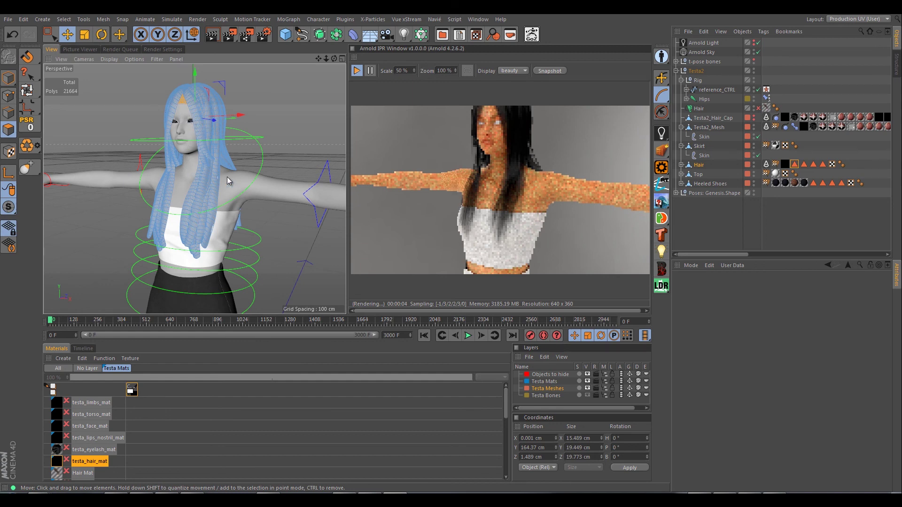
pyautogui.scroll(6, 185, 131)
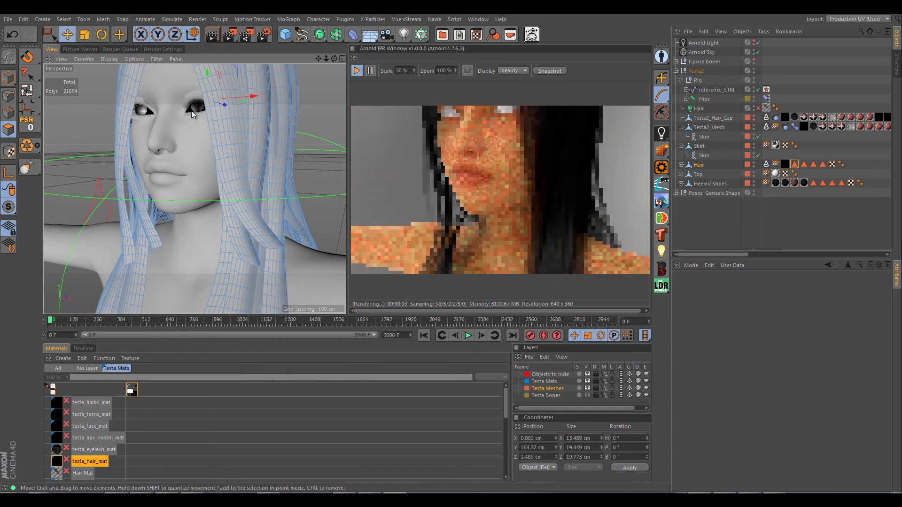
pyautogui.scroll(-6, 191, 126)
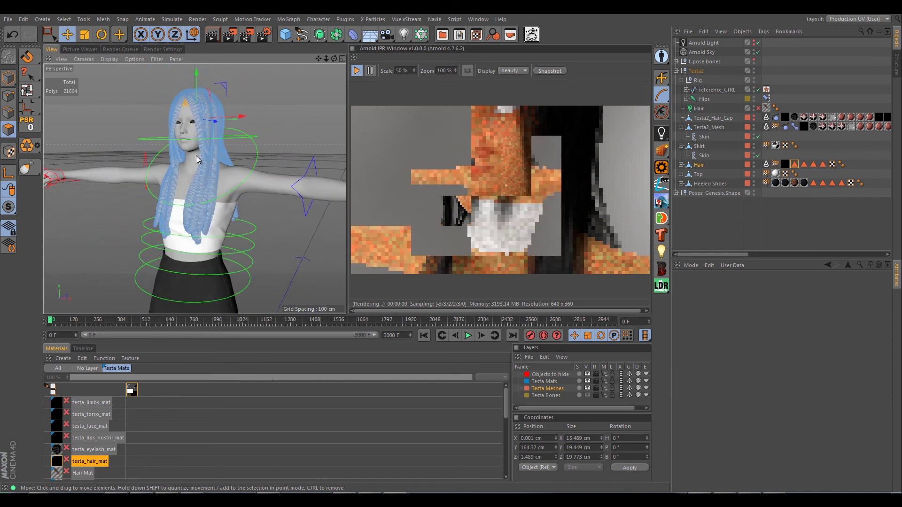
pyautogui.scroll(-5, 196, 156)
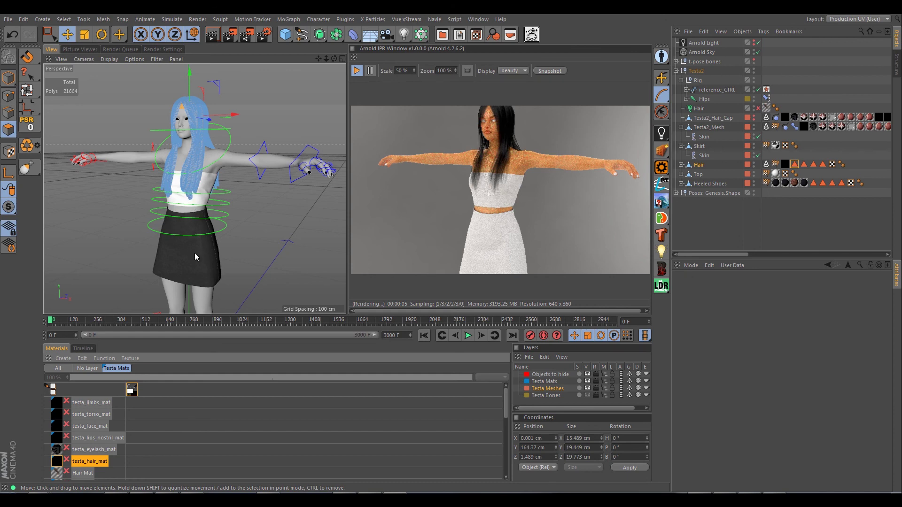
pyautogui.scroll(3, 192, 263)
pyautogui.scroll(3, 195, 193)
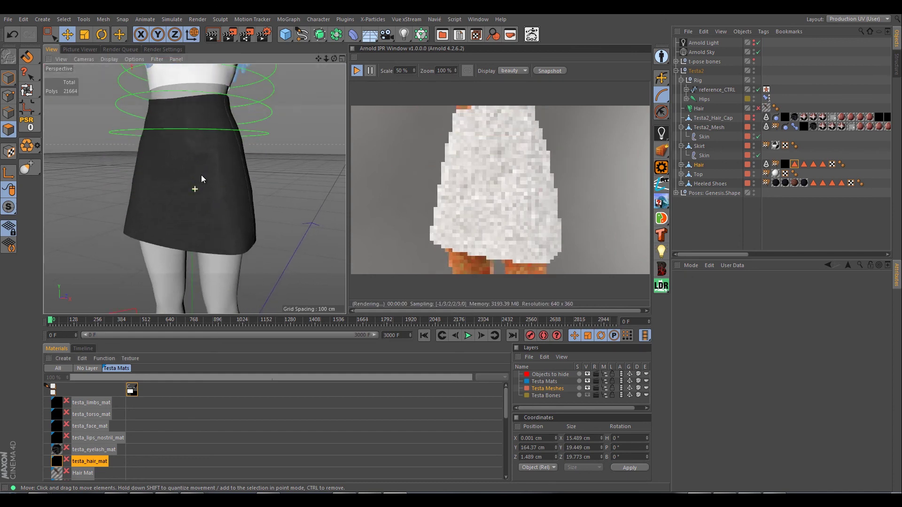
pyautogui.scroll(-6, 203, 197)
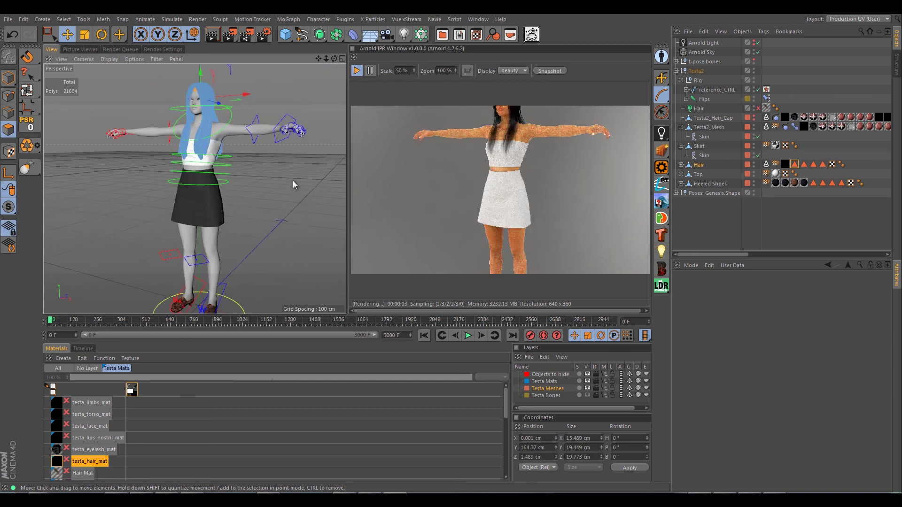
pyautogui.moveTo(224, 161)
pyautogui.keyDown('alt'); pyautogui.mouseDown()
pyautogui.moveTo(214, 191)
pyautogui.moveTo(235, 153)
pyautogui.mouseUp(); pyautogui.keyUp('alt')
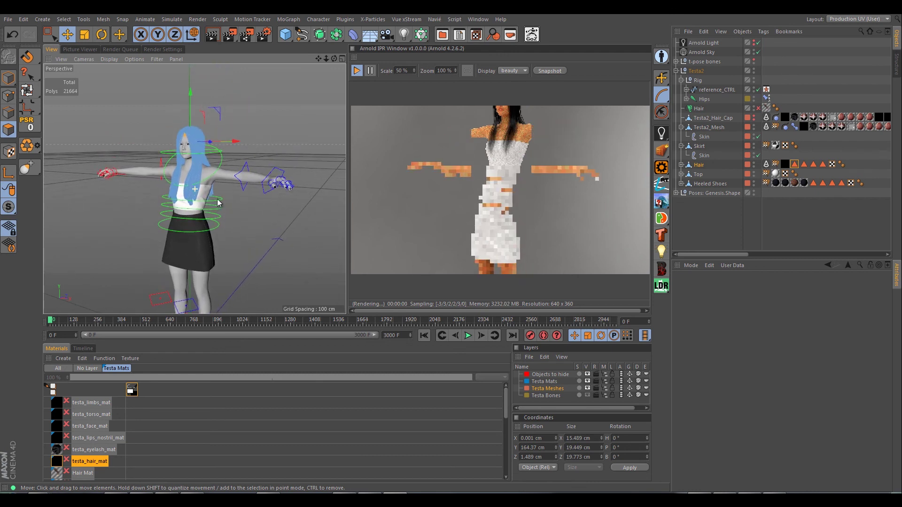